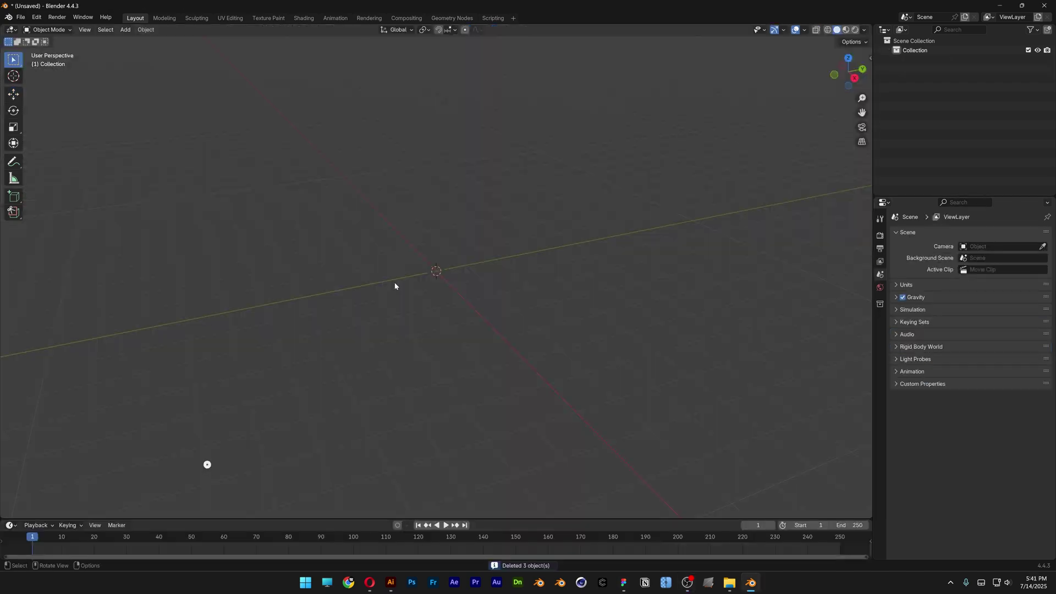
- Add a mesh plane and scale it up by a factor of 5
key(shift+a)
mouse_move(396, 298)
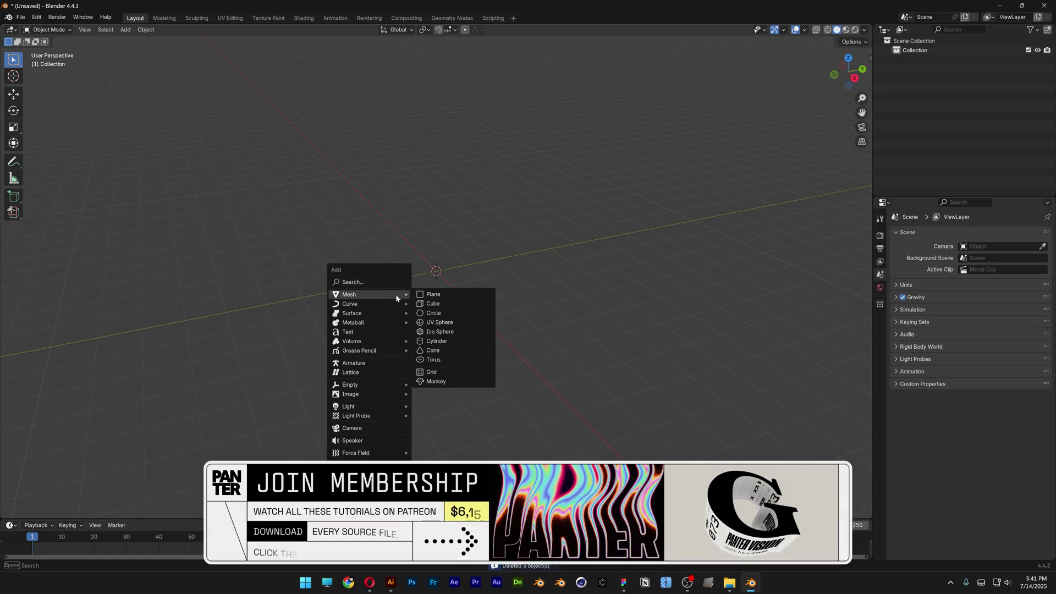
click(437, 297)
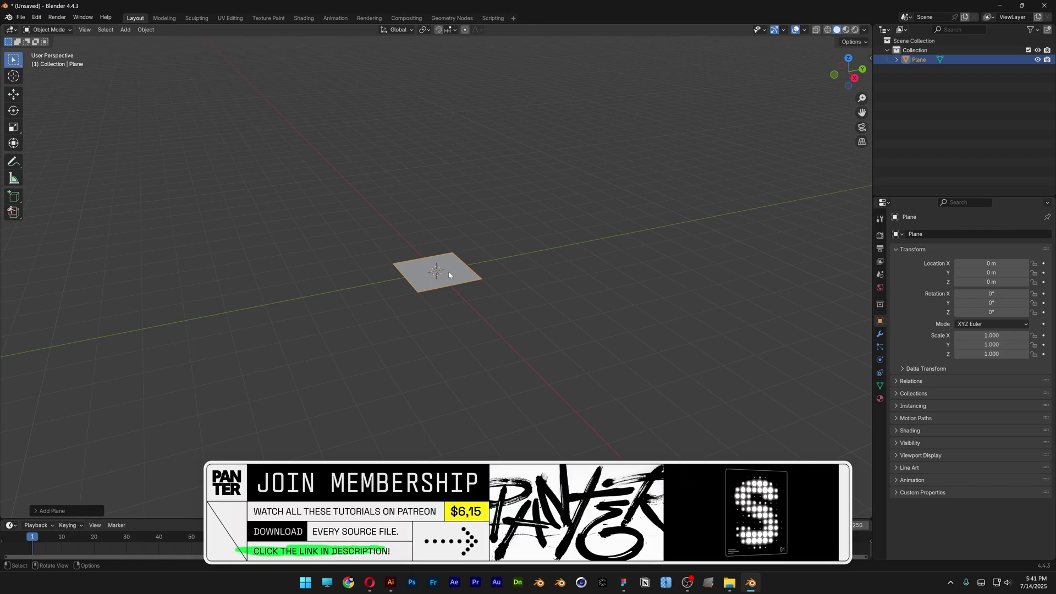
key(s)
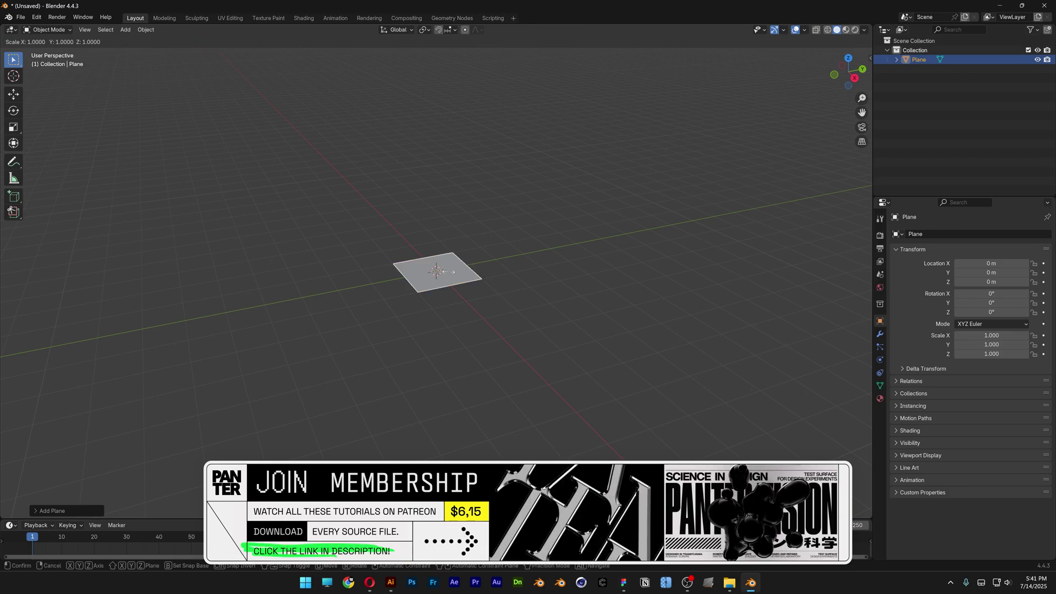
text(5)
key(Return)
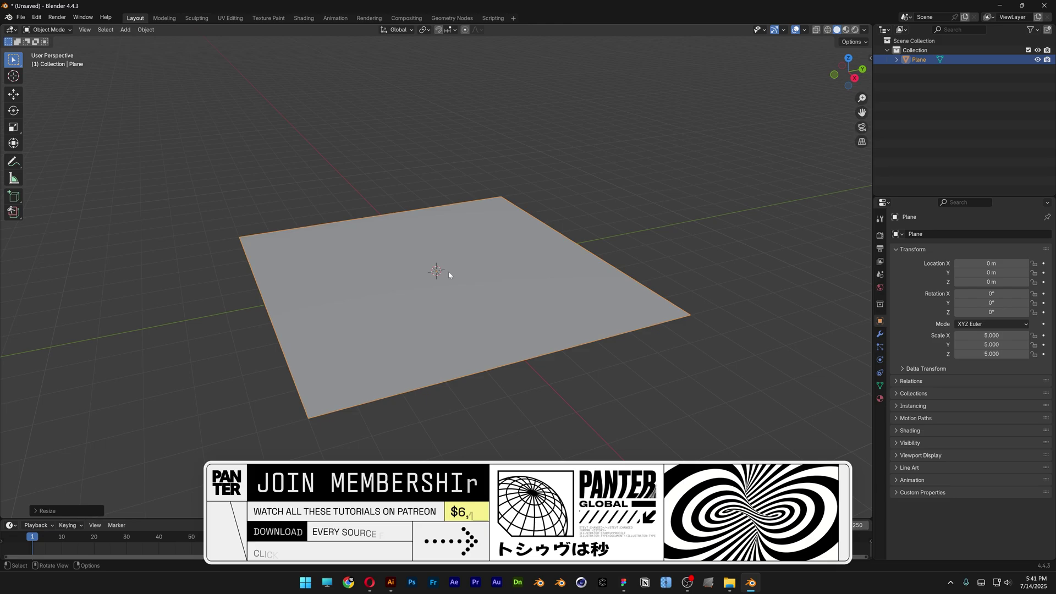
- Switch to Top Orthographic view, leaving the plane square at scale 5.000
click(849, 58)
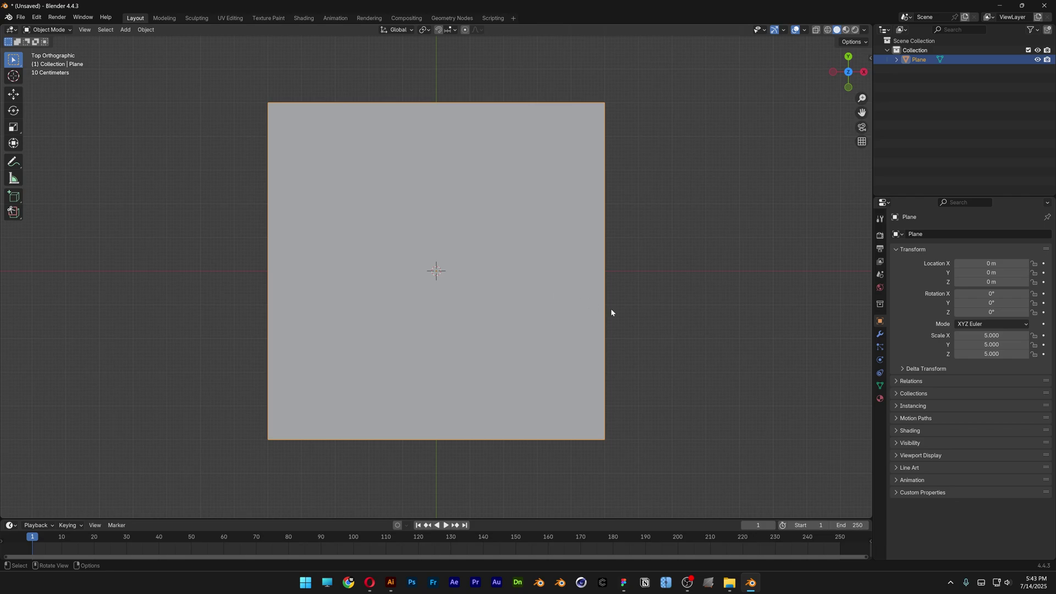
click(990, 335)
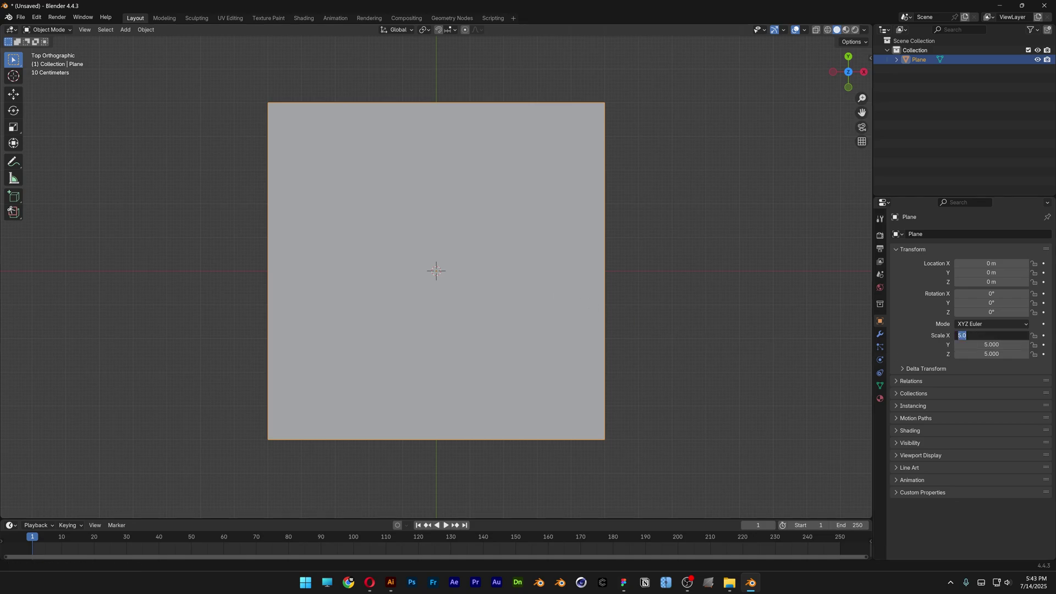
key(Escape)
drag(990, 335, 1045, 335)
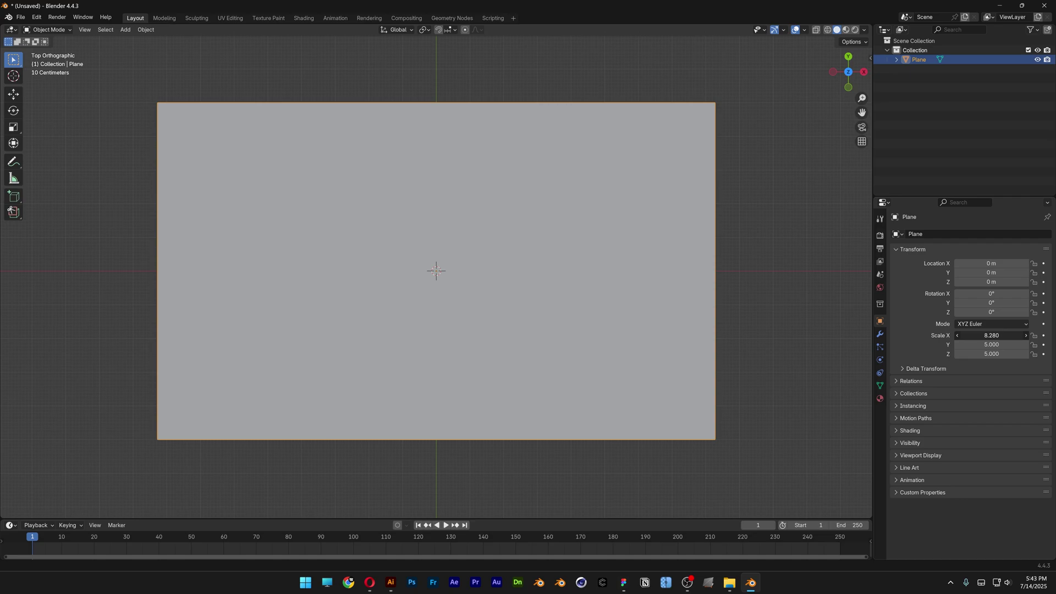
key(Escape)
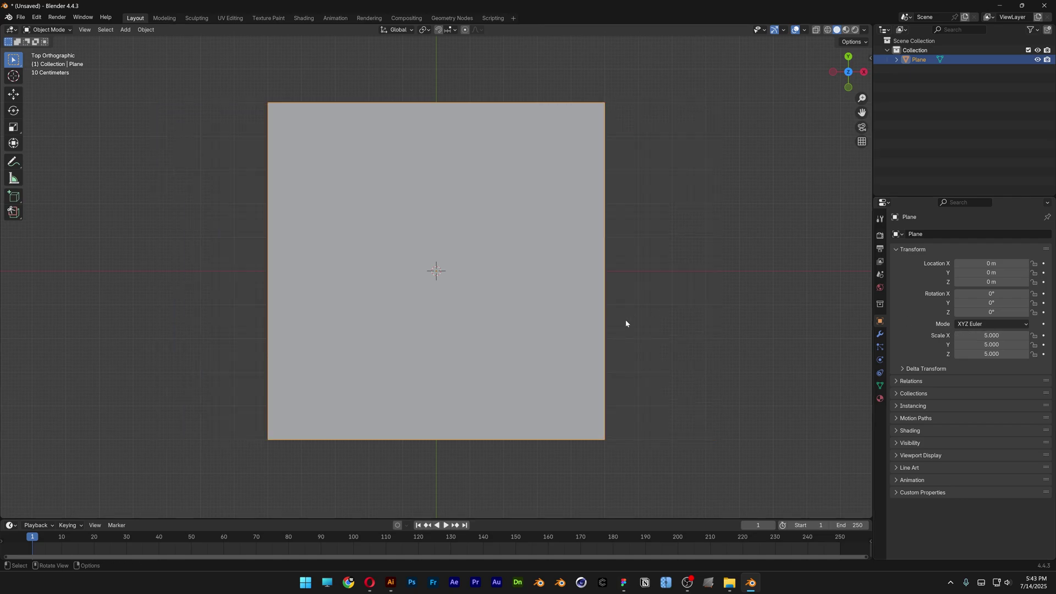
- In Edit Mode, add a centred loop cut across the plane
key(Tab)
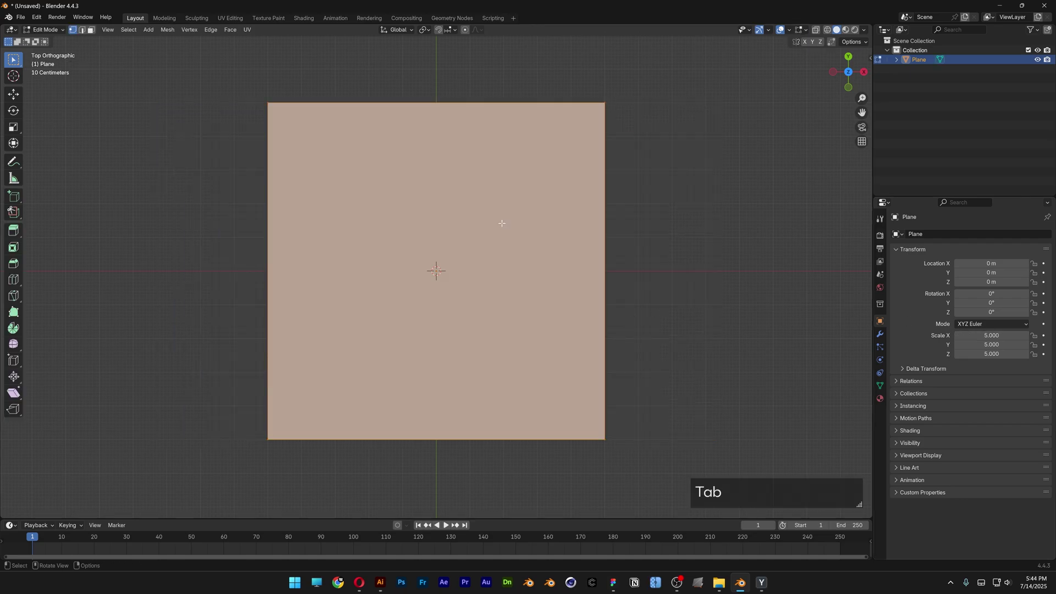
click(44, 29)
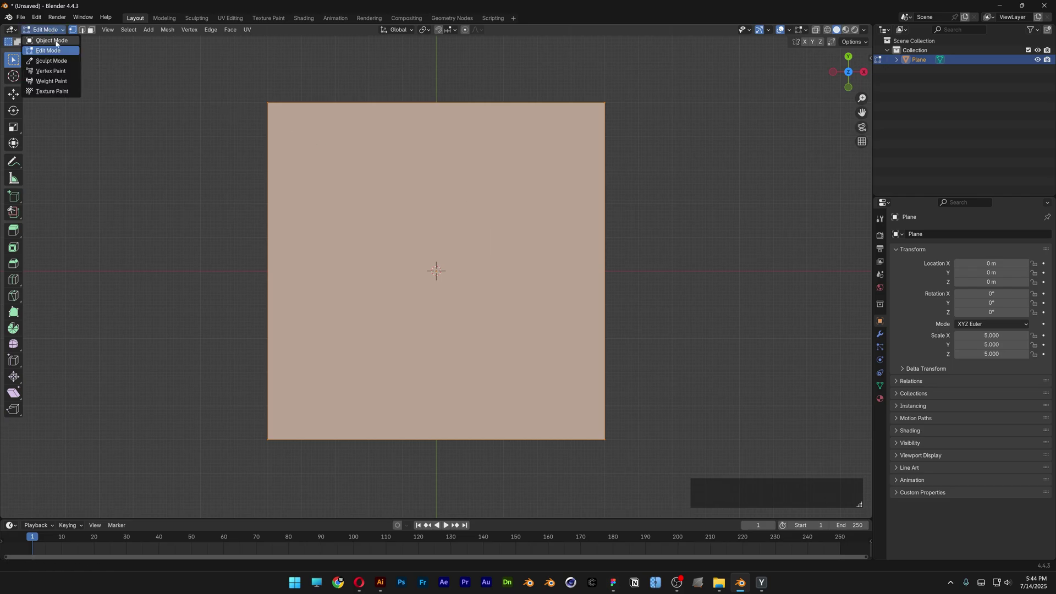
click(58, 54)
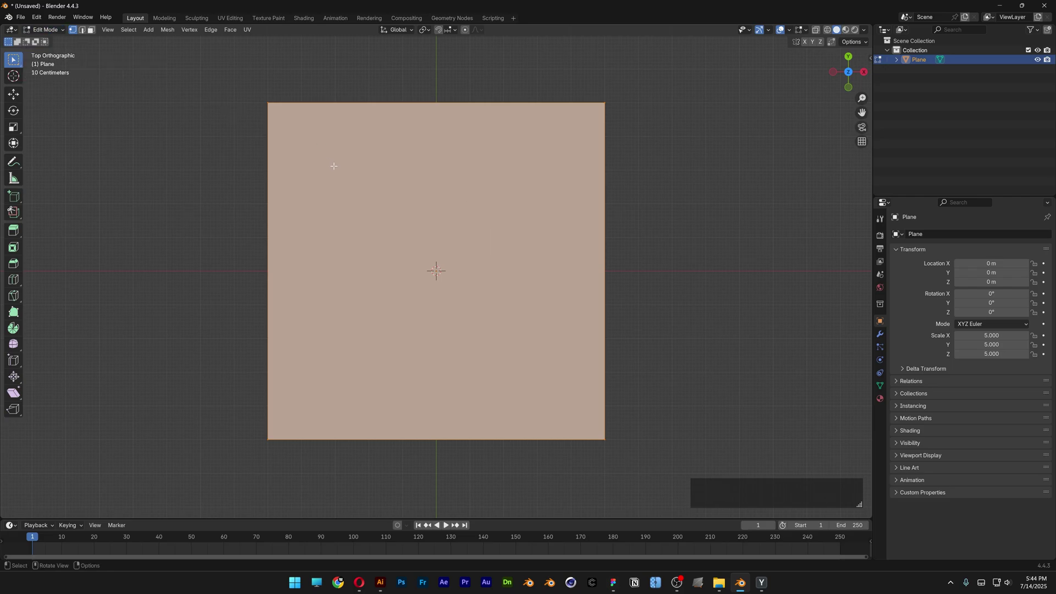
key(ctrl+r)
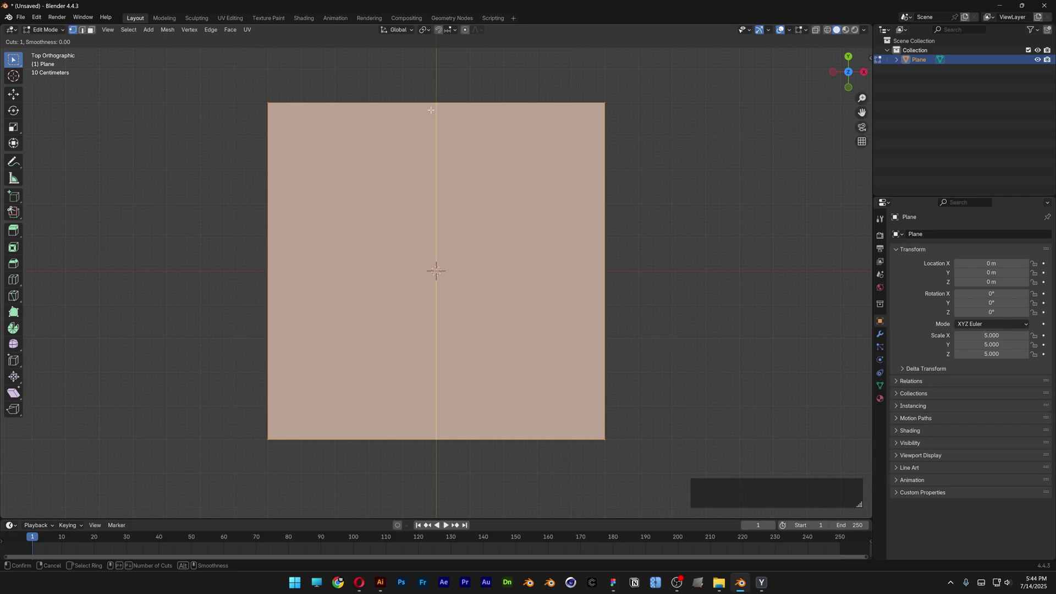
click(431, 110)
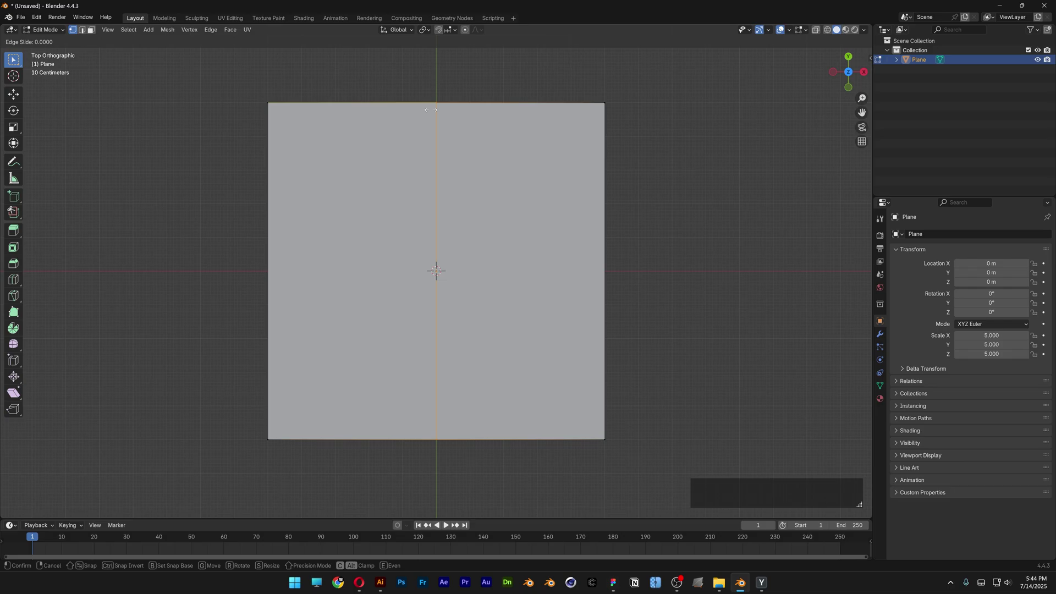
right_click(431, 110)
- Select the whole mesh, subdivide it twice, and return to Object Mode
key(a)
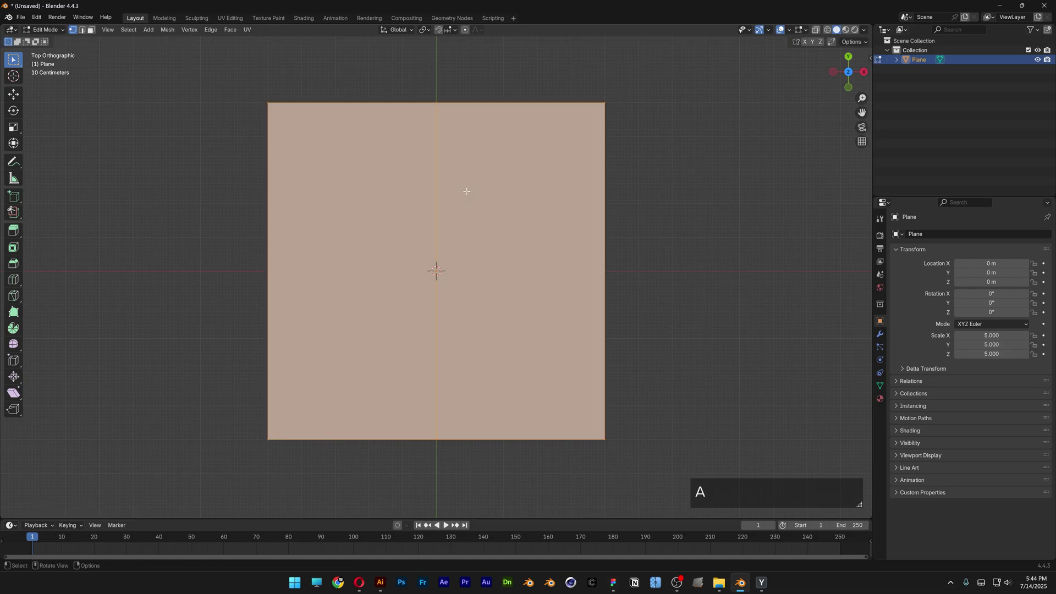
right_click(465, 193)
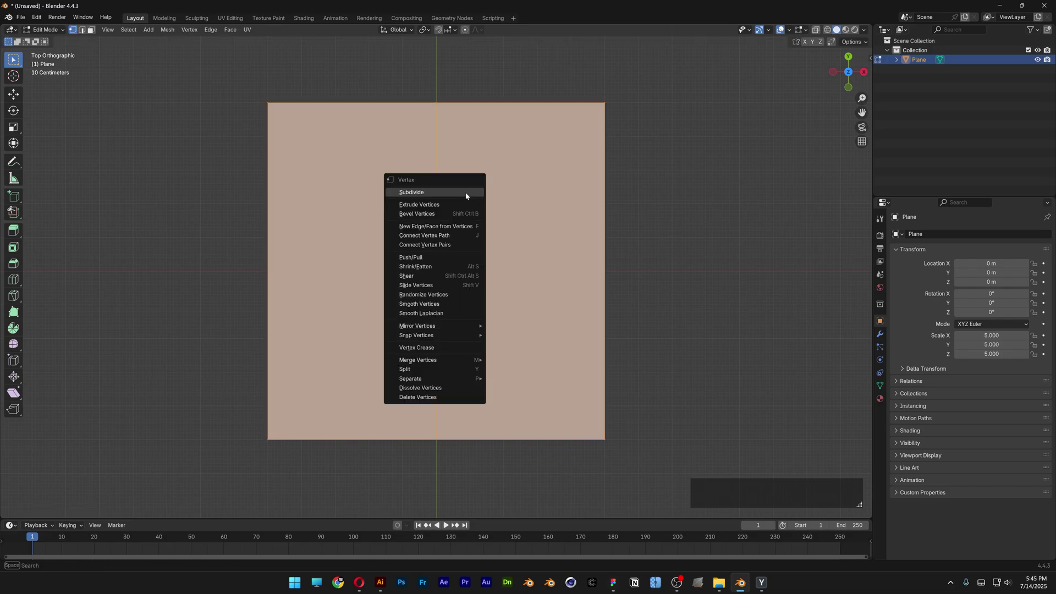
click(426, 193)
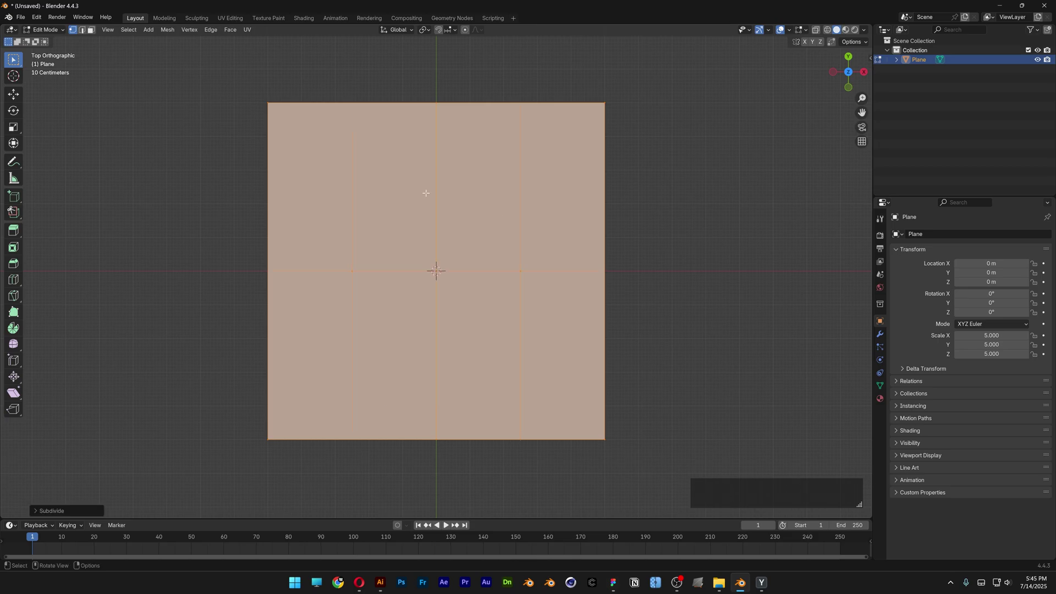
key(shift)
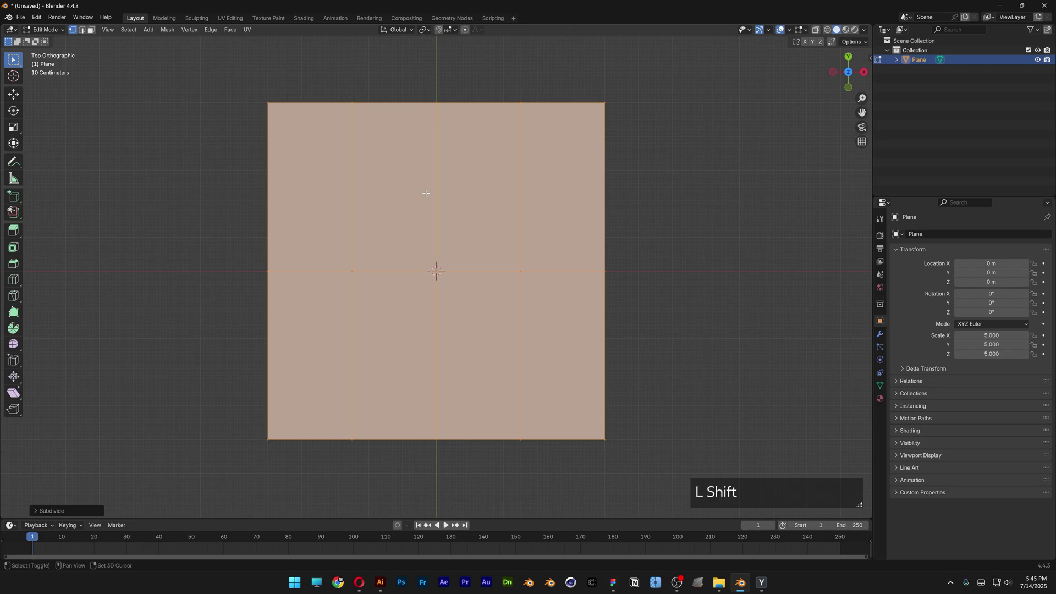
key(shift+r)
click(47, 29)
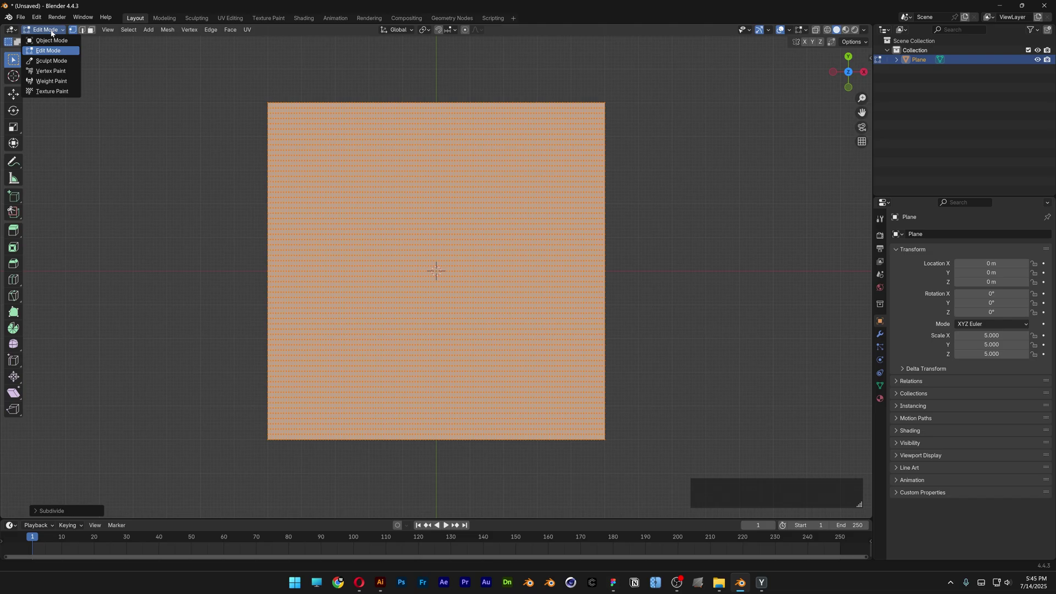
click(52, 40)
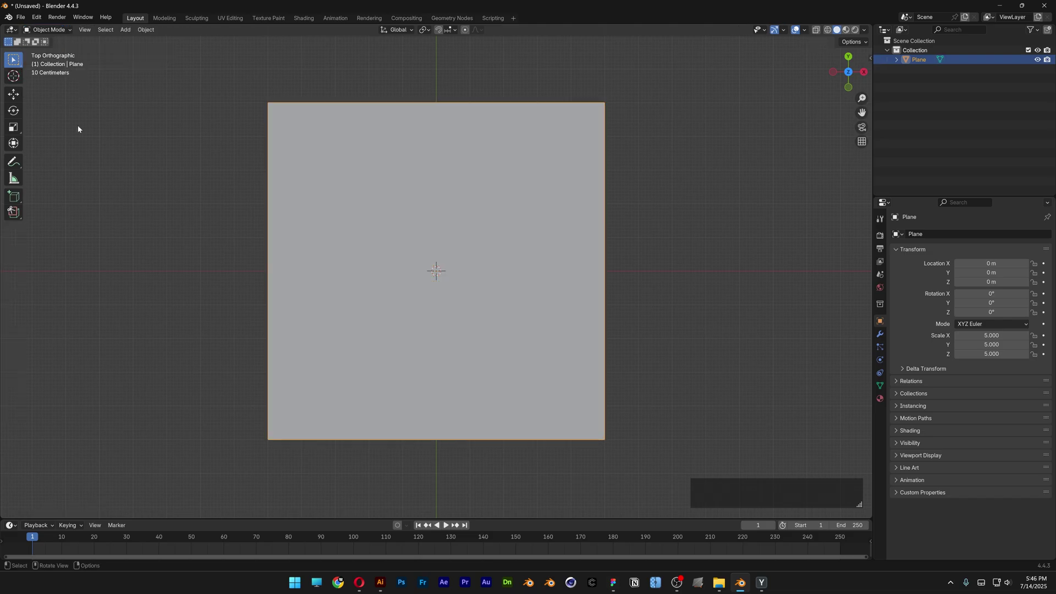
- Turn the enlarged lower area into a Geometry Node Editor with a new Geometry Nodes group
drag(310, 517, 136, 294)
click(10, 305)
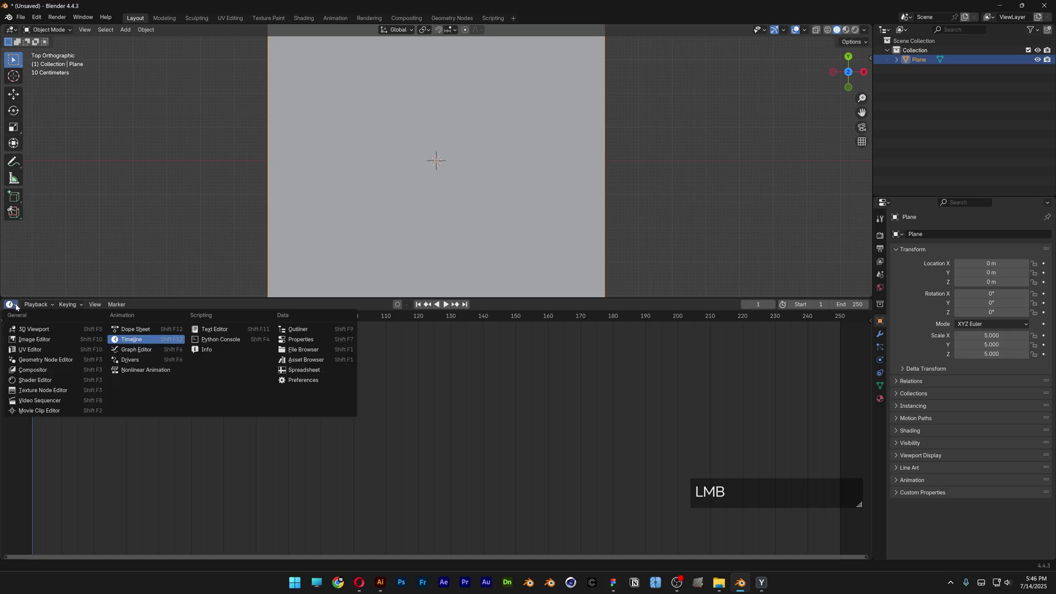
click(66, 359)
key(n)
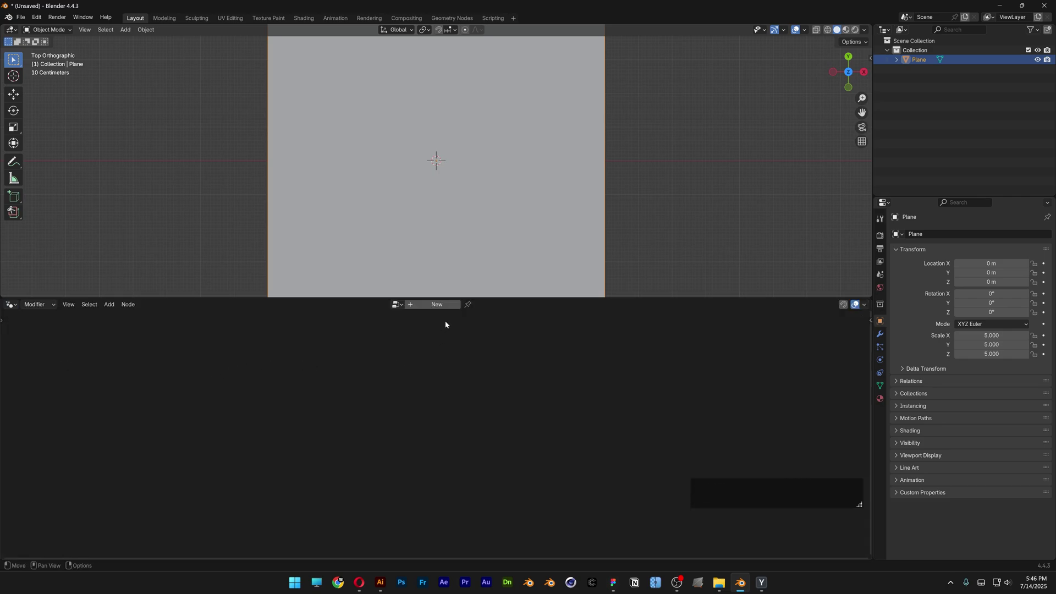
click(438, 304)
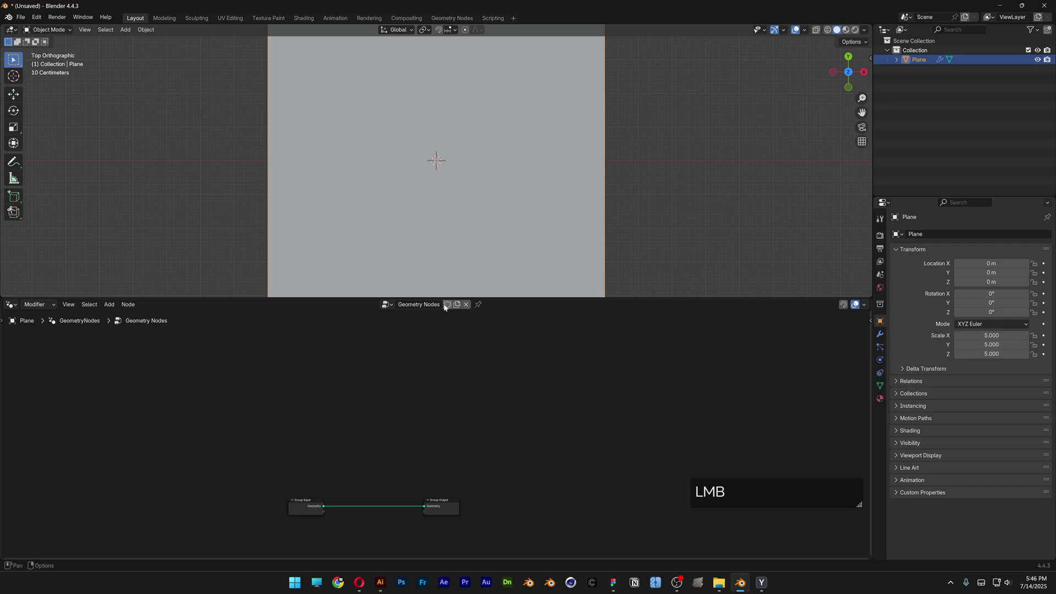
- Add a vertex group to the plane's mesh data and name it PIN
click(879, 387)
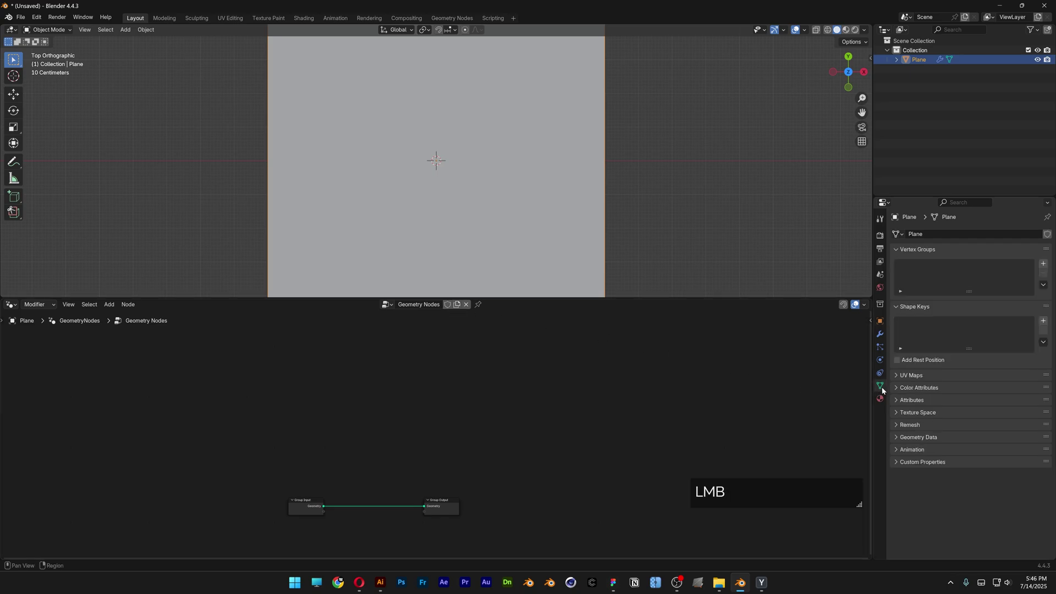
click(1043, 264)
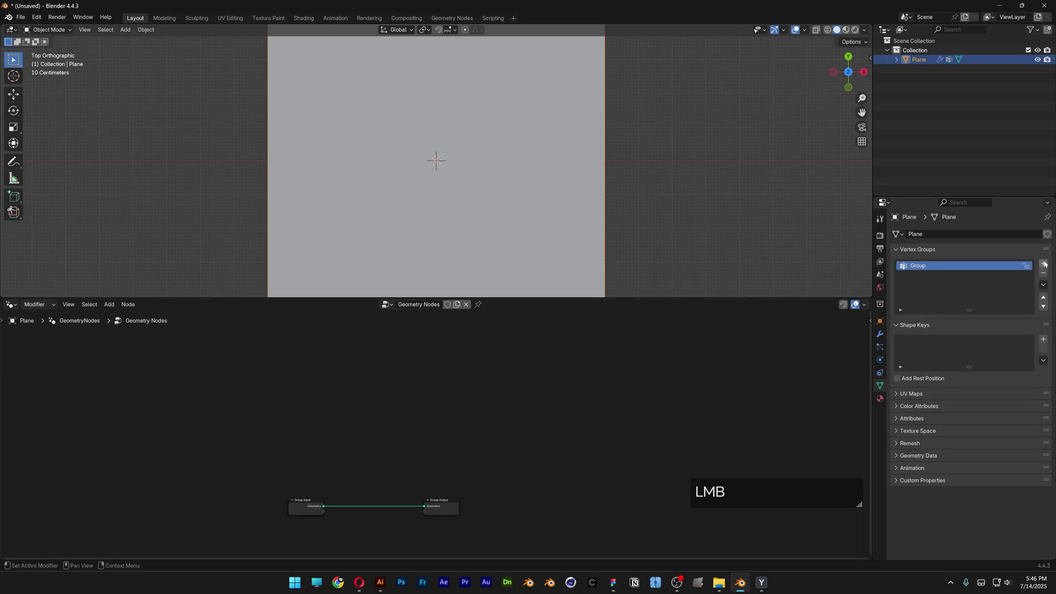
double_click(921, 266)
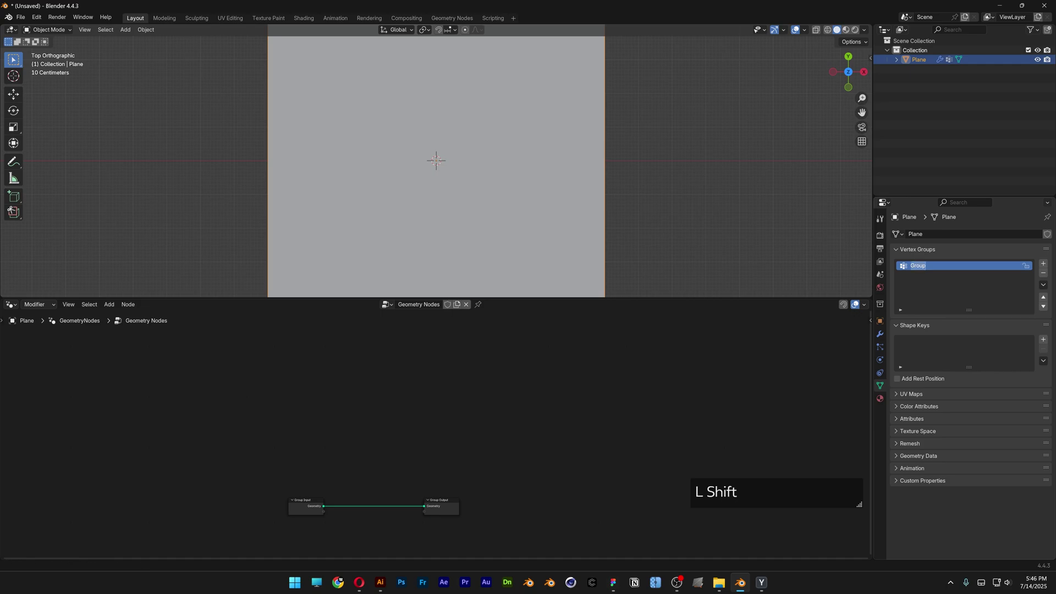
text(PIN)
key(Return)
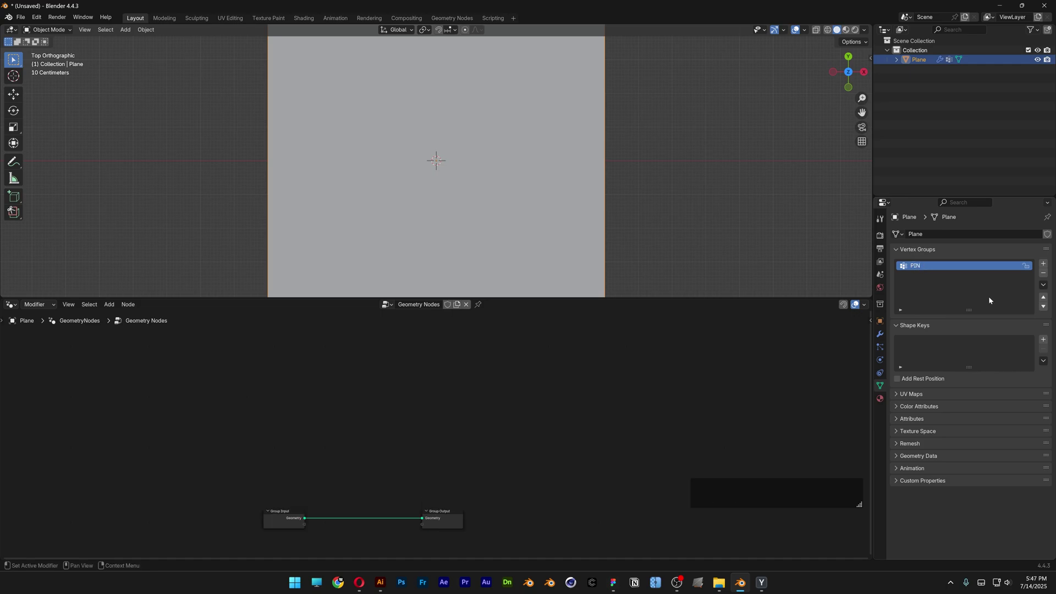
- Insert a Store Named Attribute node between Group Input and Group Output
scroll(365, 517, up, 3)
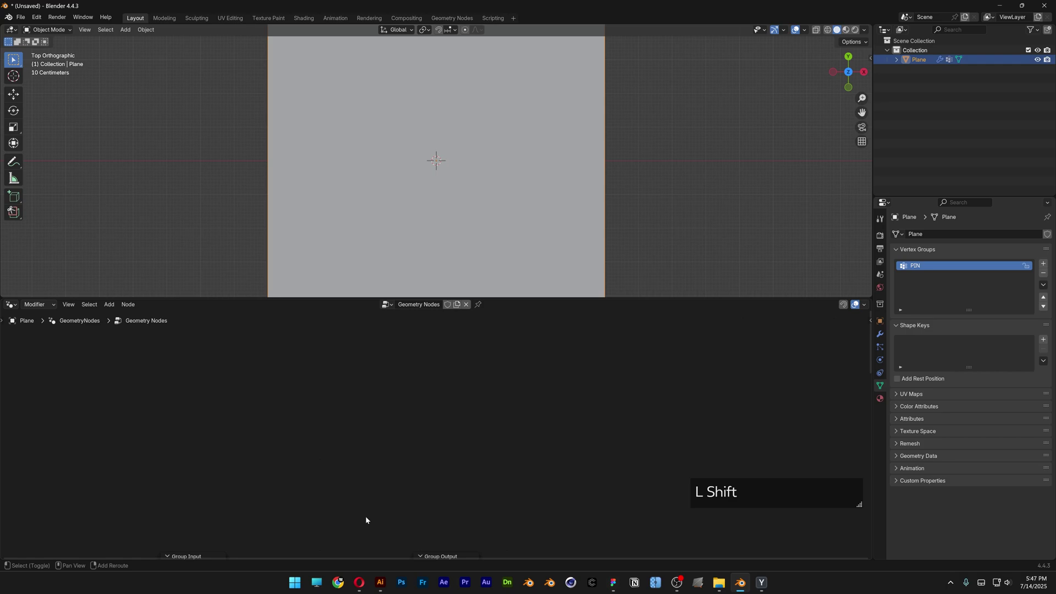
shift+middle_drag(365, 516, 424, 418)
key(shift+a)
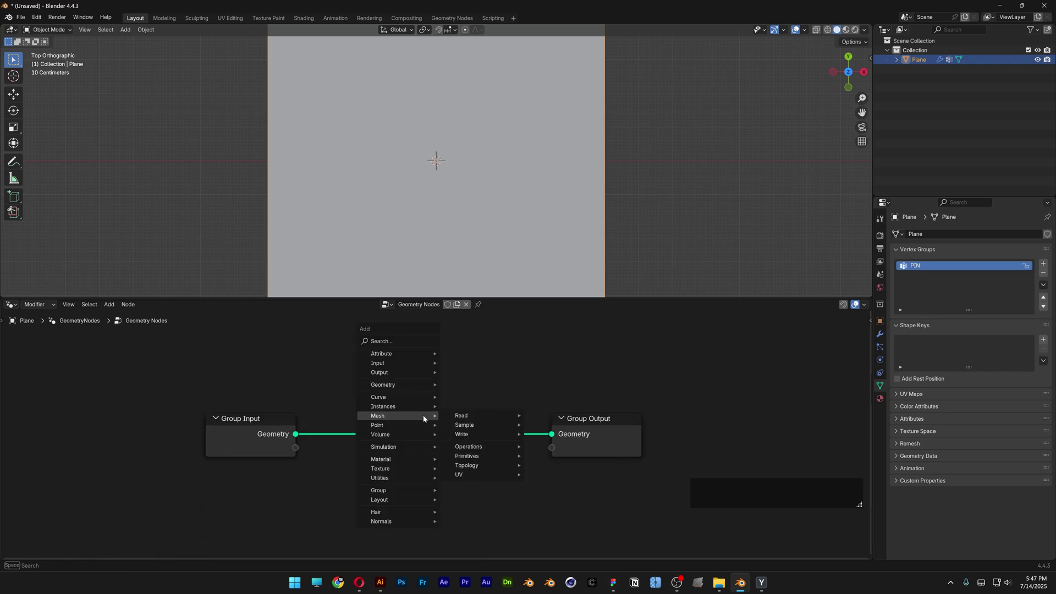
text(stored)
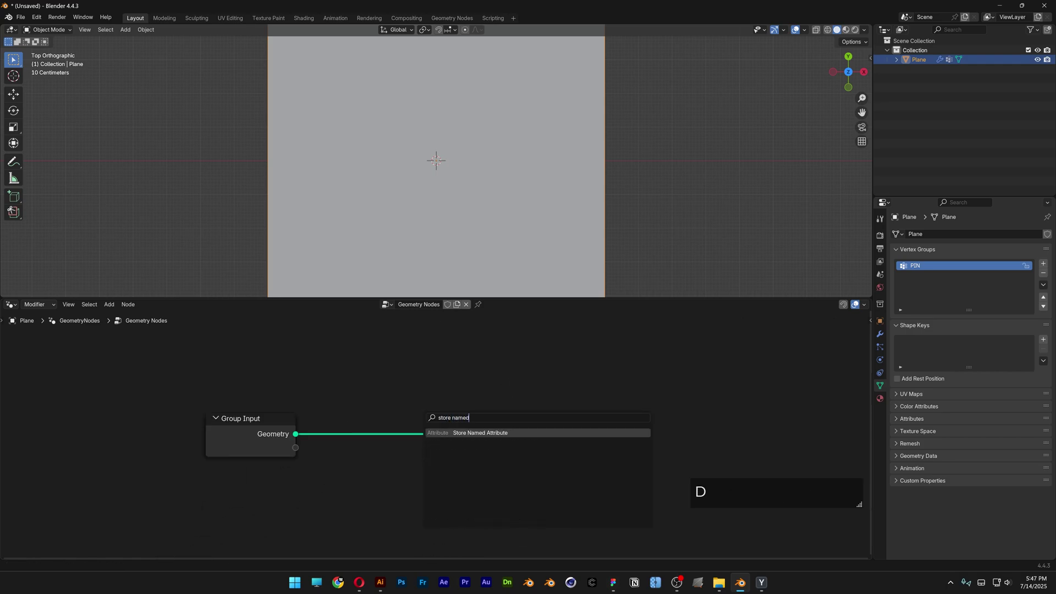
key(Return)
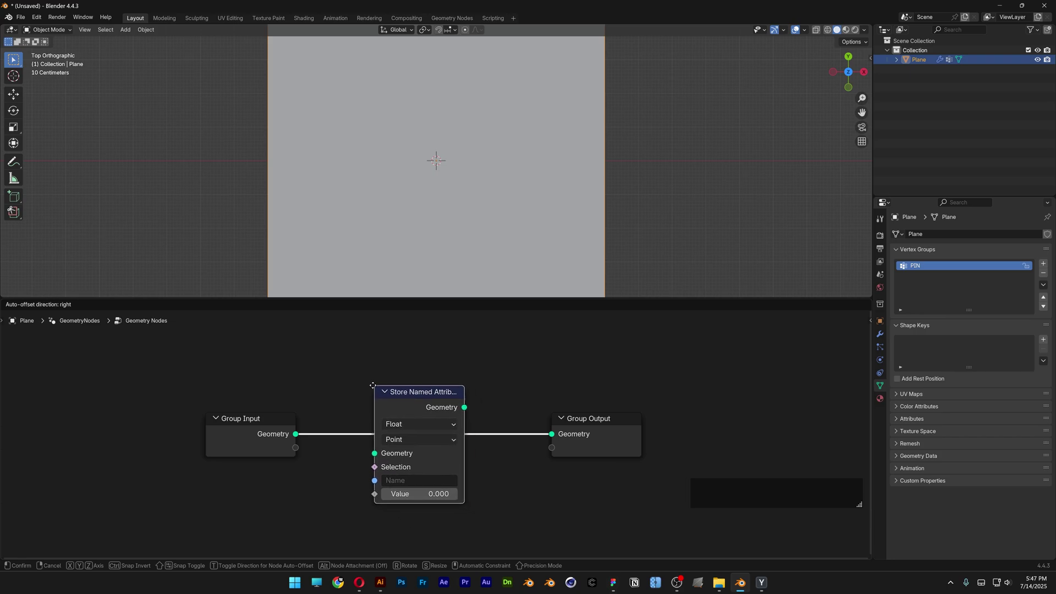
click(372, 385)
middle_drag(322, 433, 416, 382)
- Add an Image Texture node below the node tree
key(shift+a)
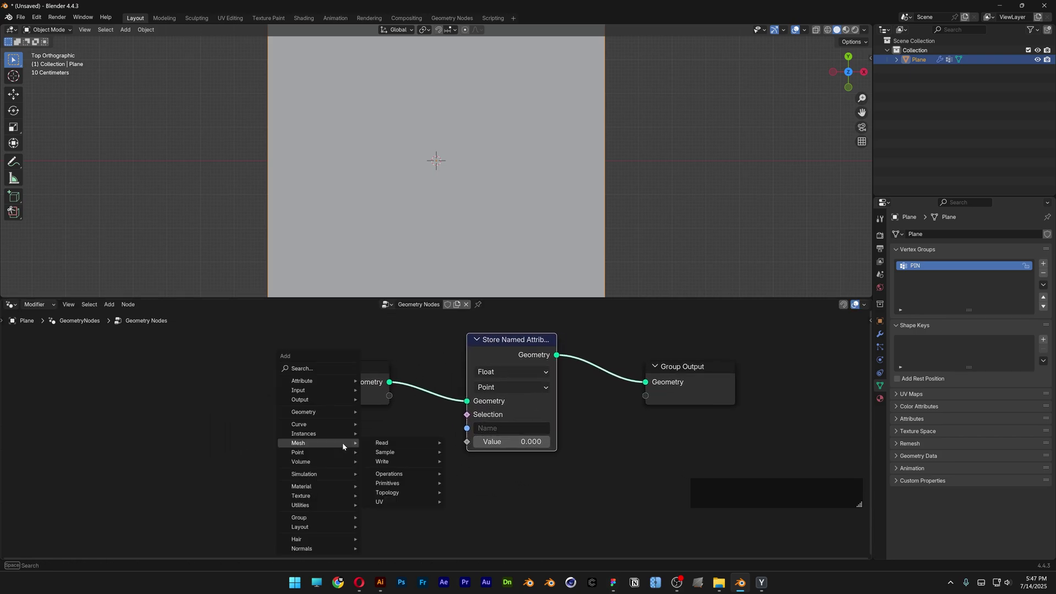
text(image texture)
key(Return)
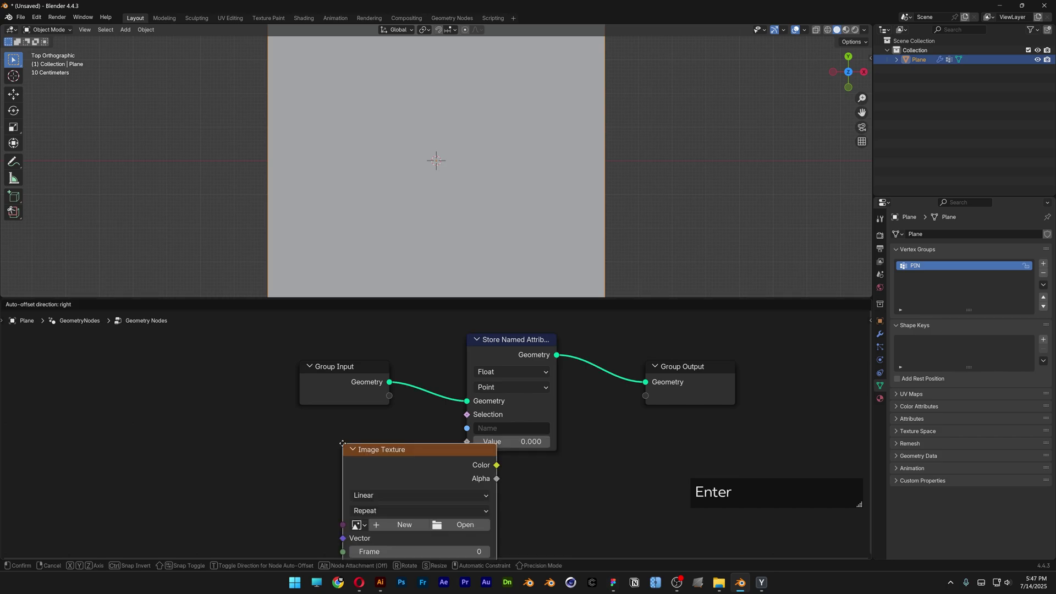
click(266, 431)
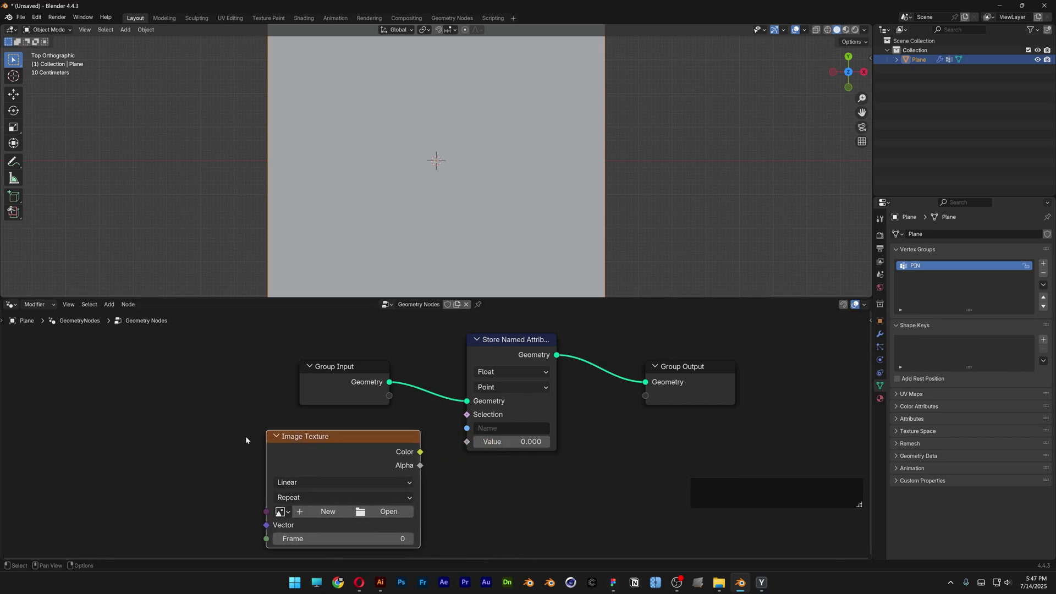
- Feed the Image Texture's Vector input from a Named Attribute node set to UVMap
drag(266, 525, 102, 458)
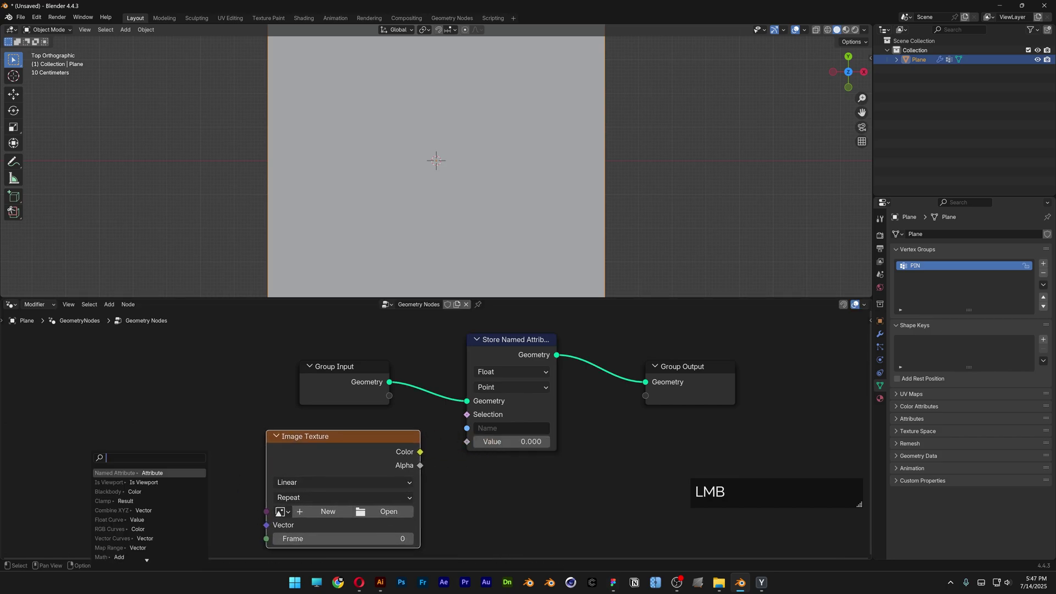
text(named)
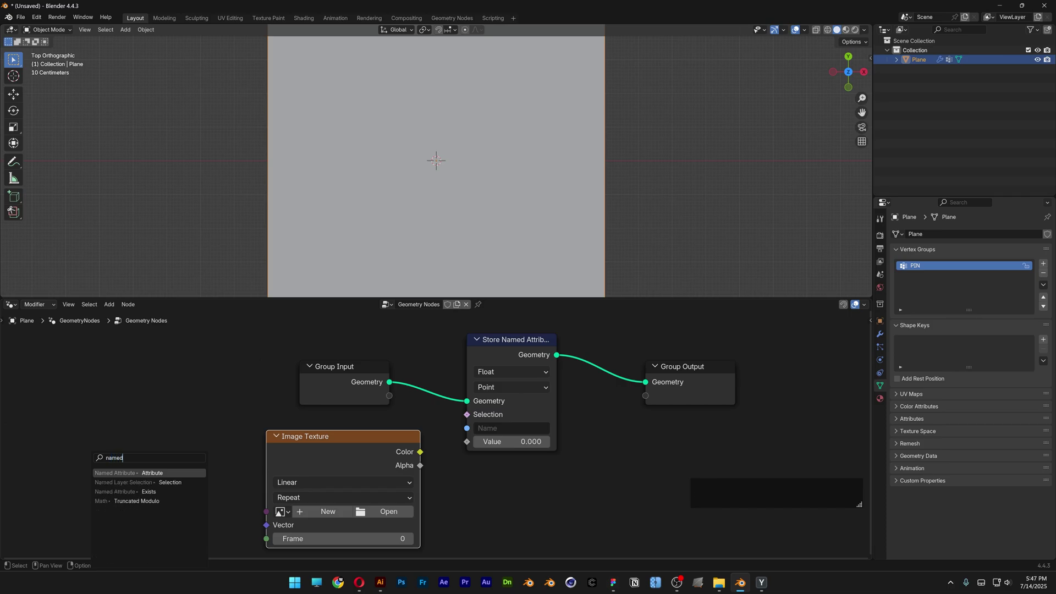
key(Return)
click(169, 473)
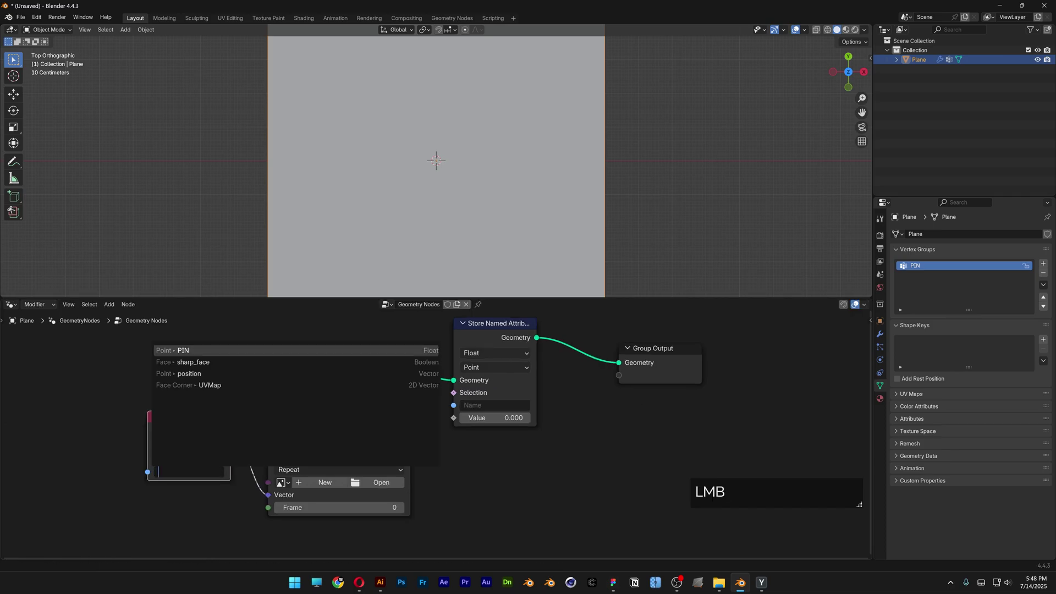
key(Up)
click(213, 386)
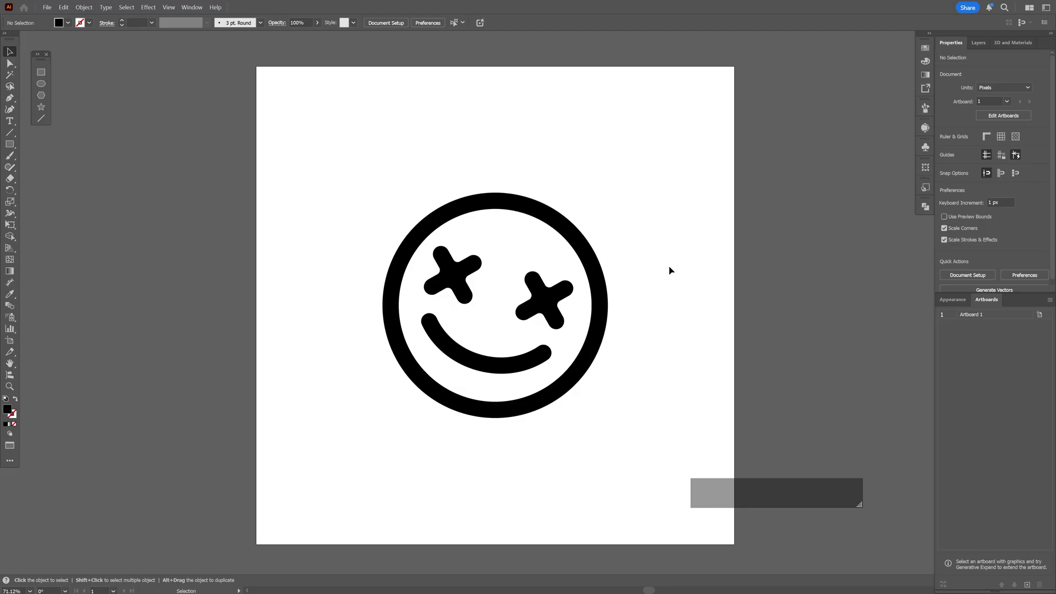
- Scale the smiley logo up around its centre
click(605, 275)
alt+shift+drag(609, 304, 662, 304)
click(702, 299)
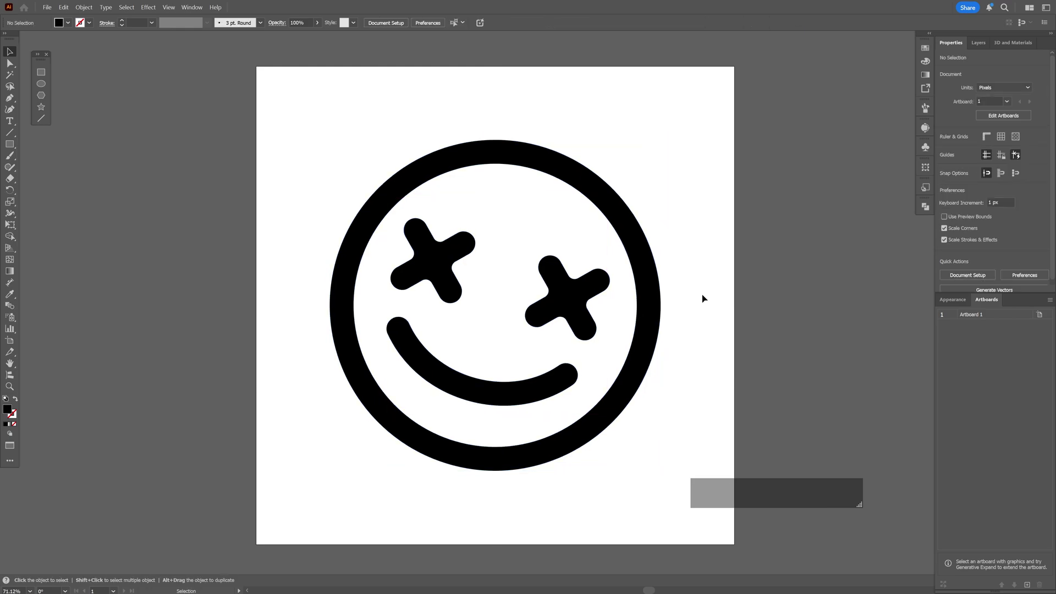
- Set a black fill with white stroke and choose the Rectangle tool
key(d)
click(15, 399)
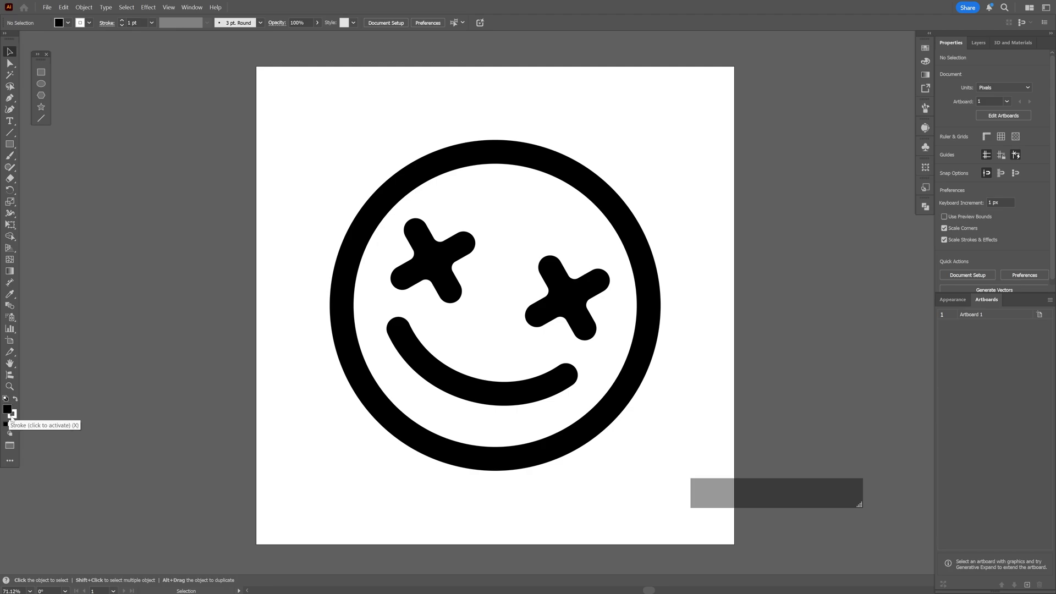
click(12, 416)
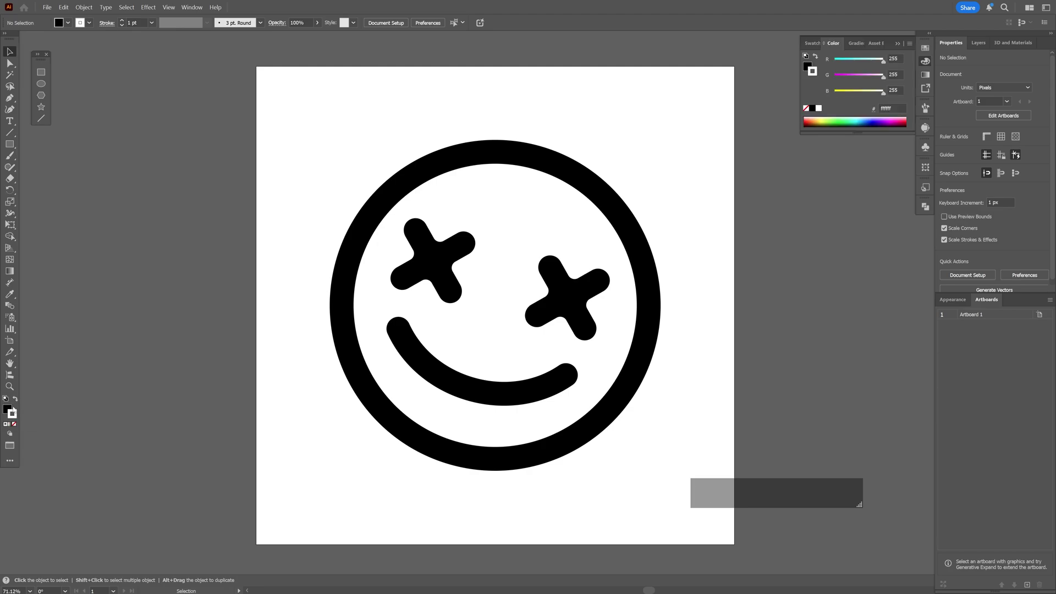
click(7, 409)
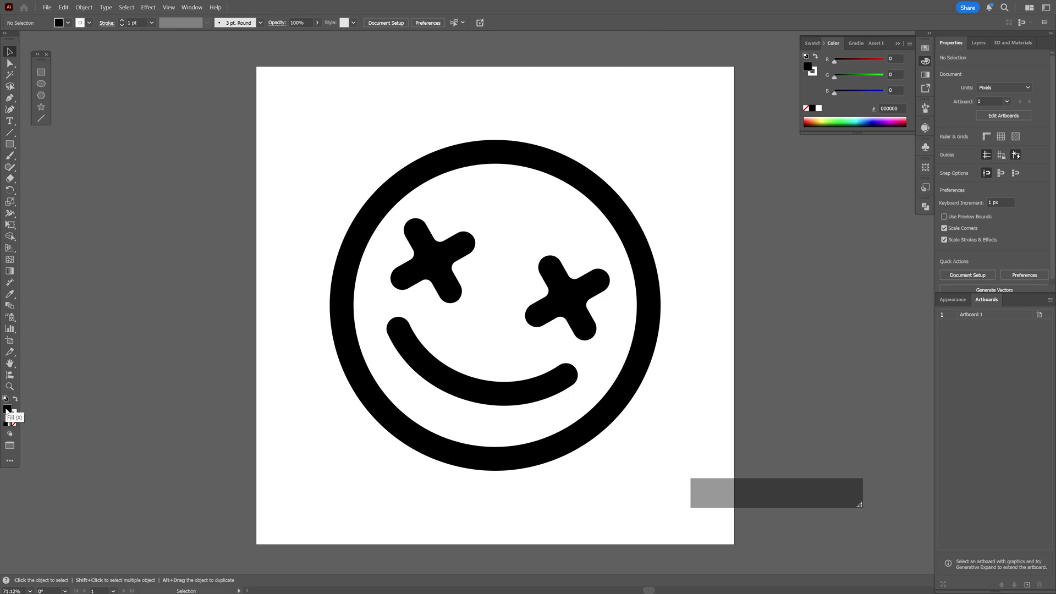
click(44, 75)
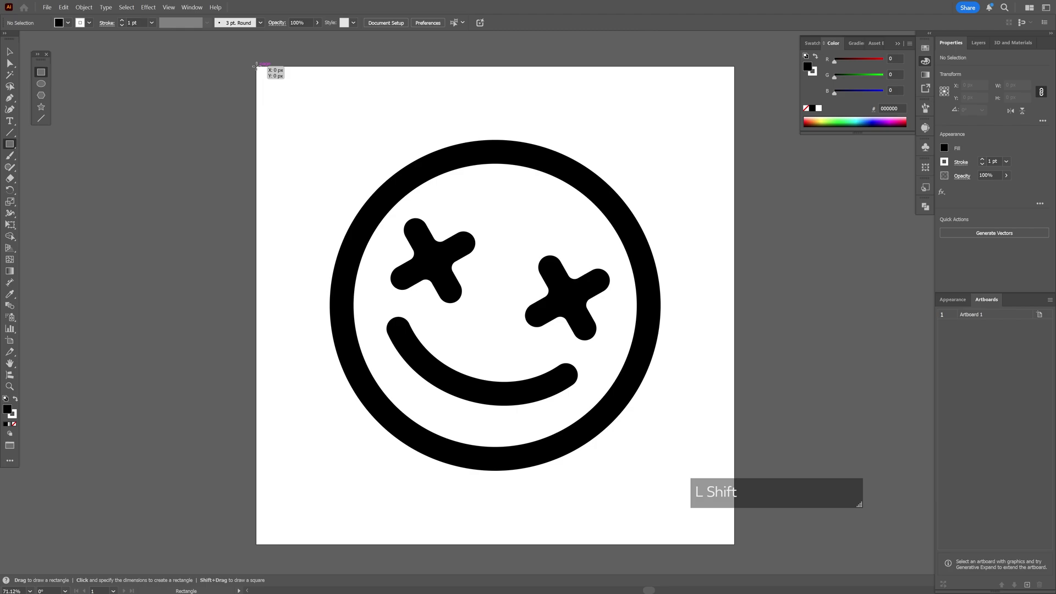
- Draw a black square covering the artboard from its top-left corner
shift+drag(256, 66, 714, 238)
alt+scroll(709, 240, up, 5)
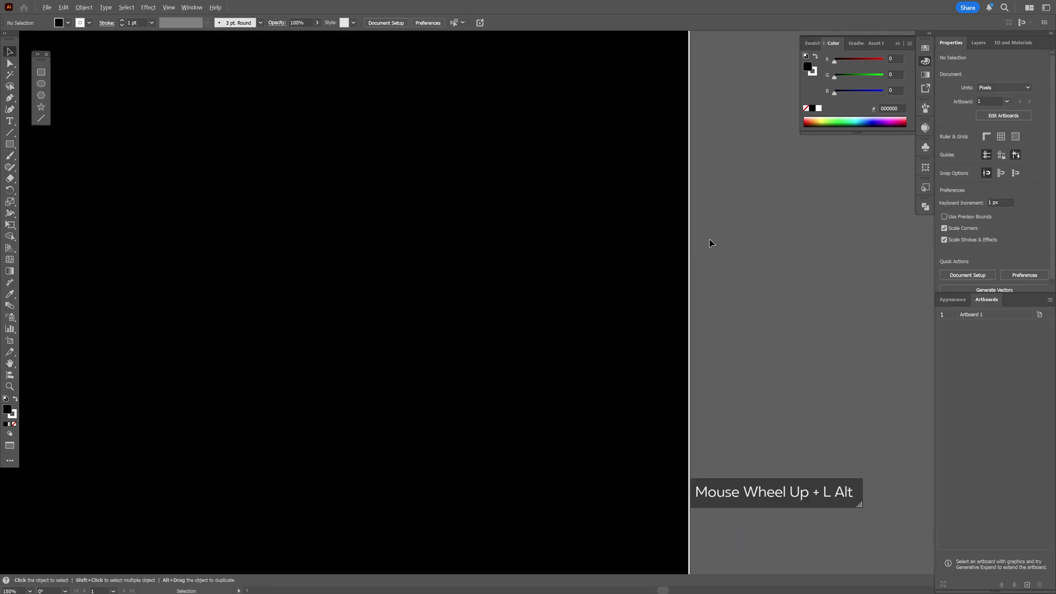
alt+scroll(683, 252, up, 1)
click(660, 254)
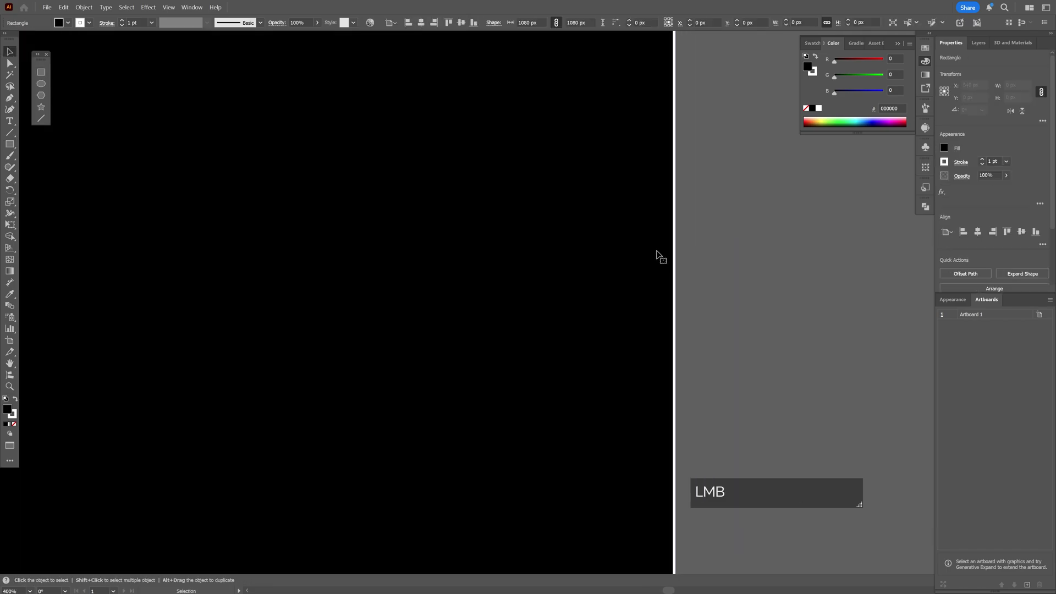
- Align the square's stroke to the inside with a 5 pt weight, then view the whole artboard
click(958, 168)
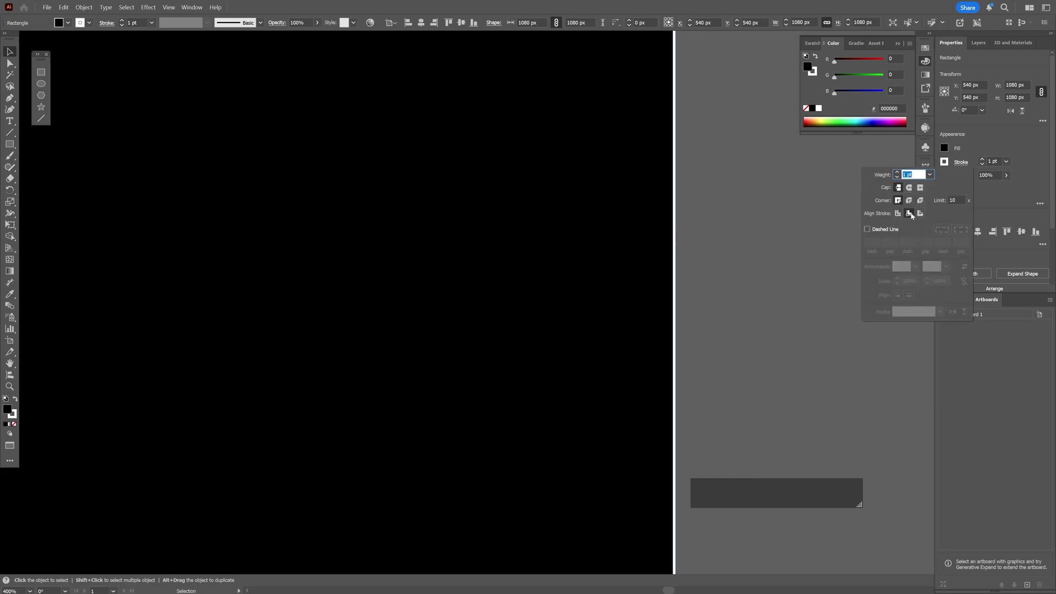
click(909, 214)
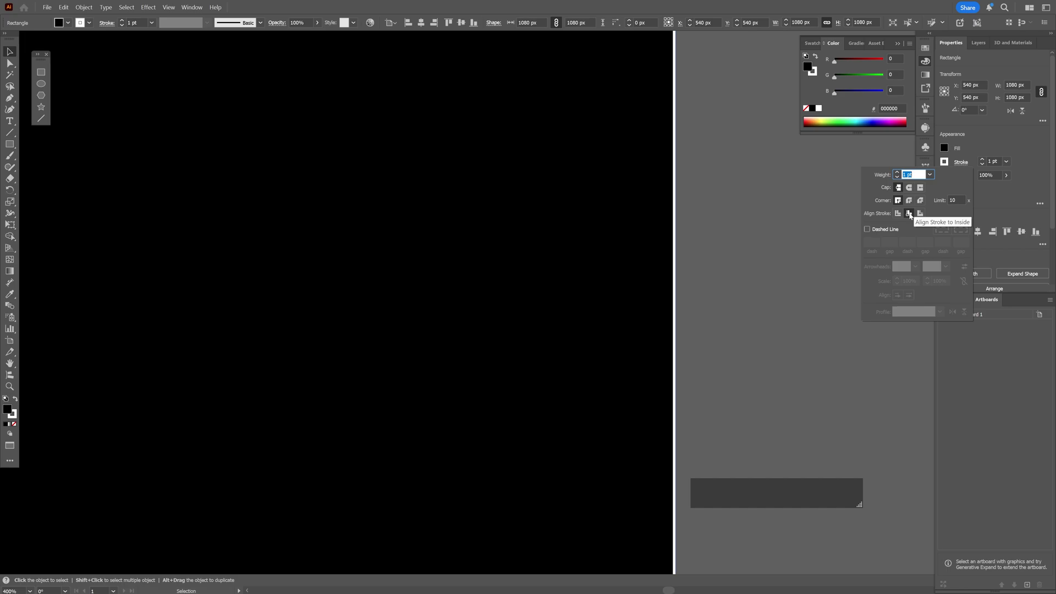
click(912, 175)
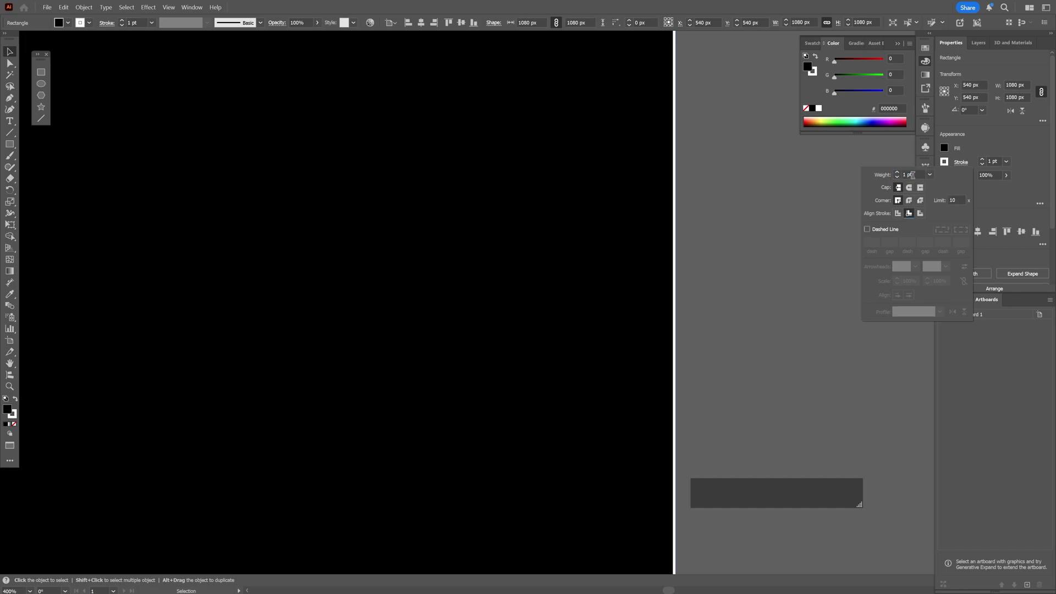
click(913, 175)
text(5)
key(Return)
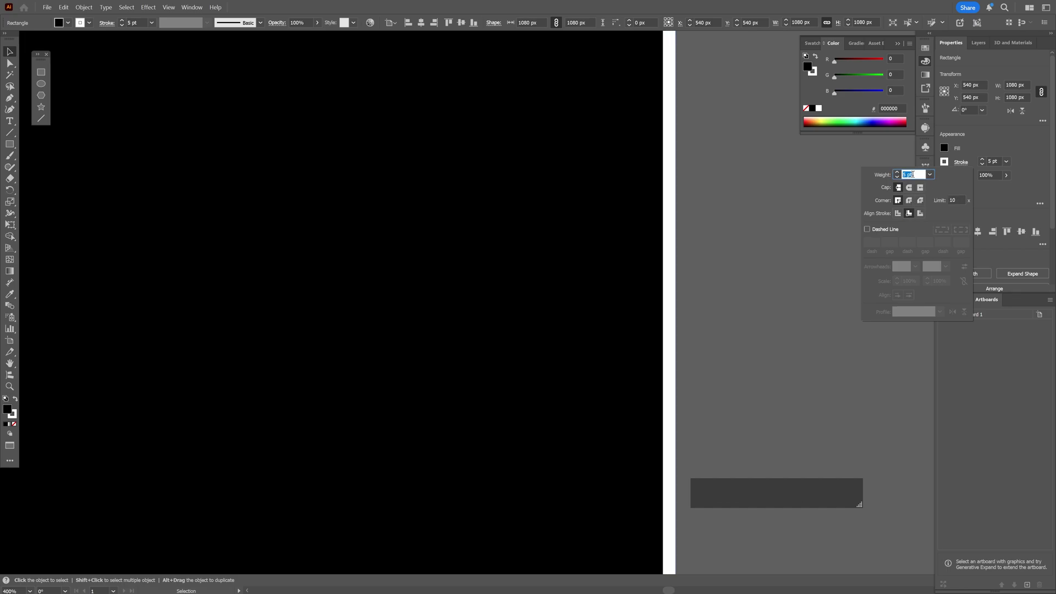
scroll(912, 175, up, 17)
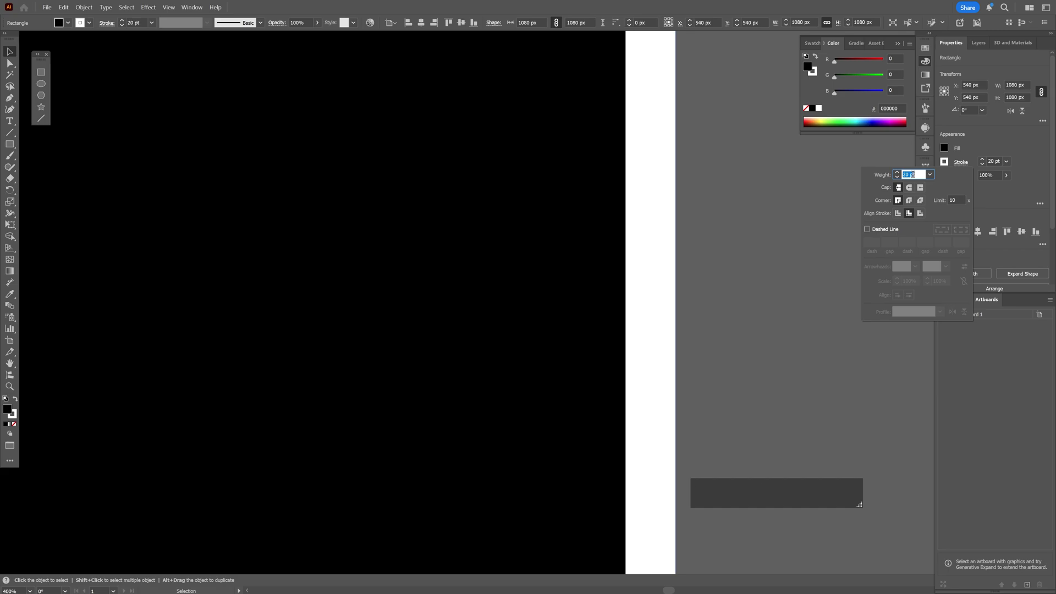
key(ctrl+0)
click(590, 316)
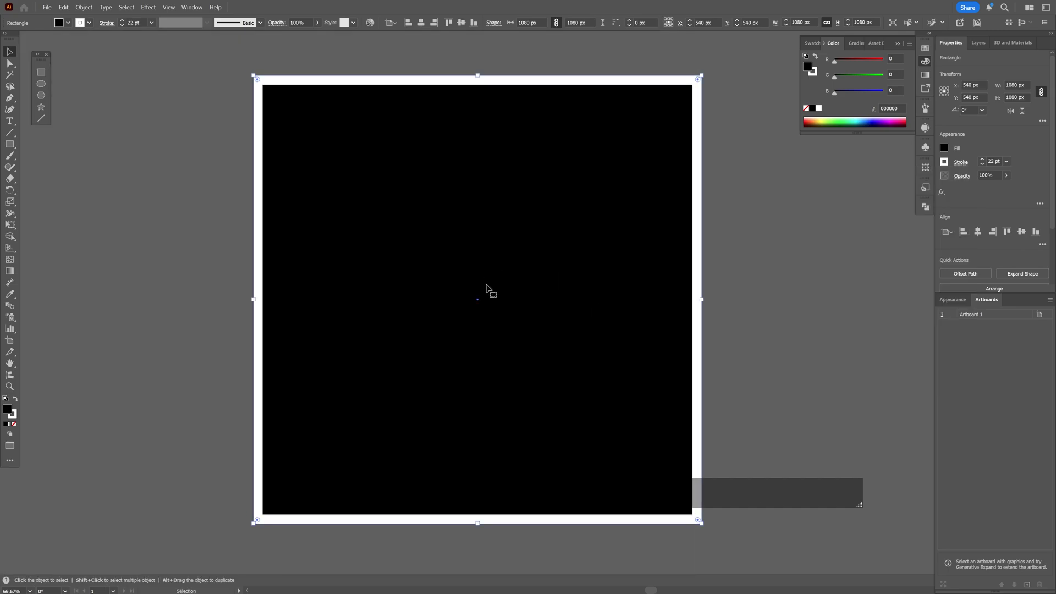
- Send the black square behind the smiley and make the smiley white
right_click(408, 214)
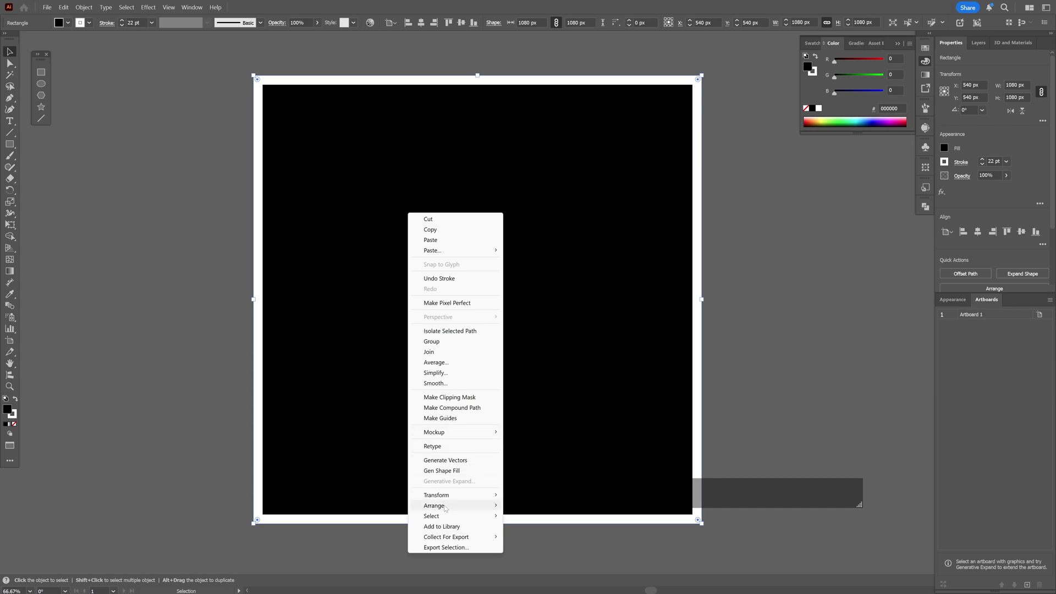
mouse_move(446, 509)
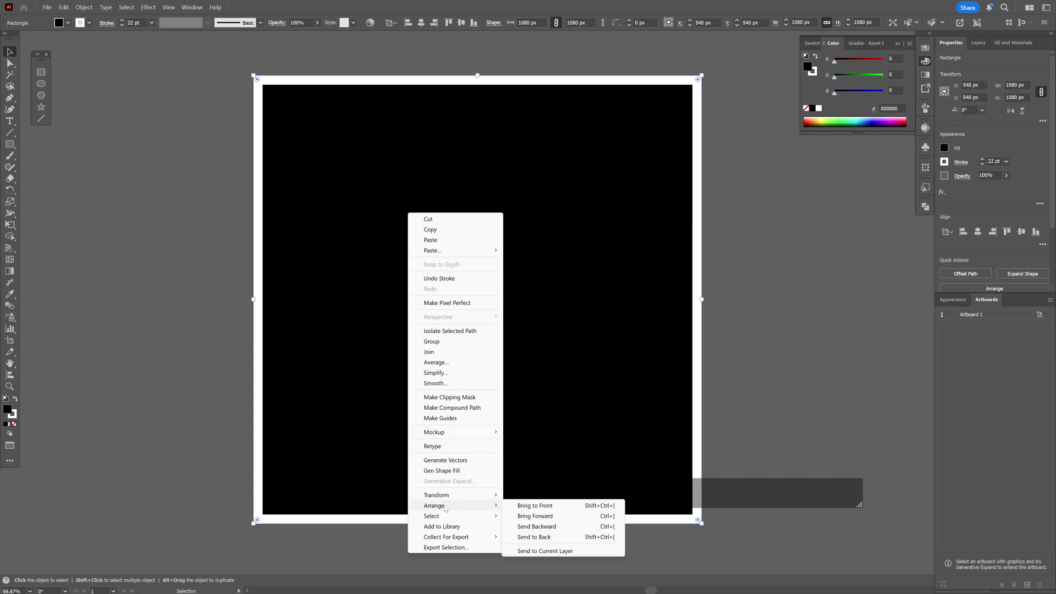
click(536, 538)
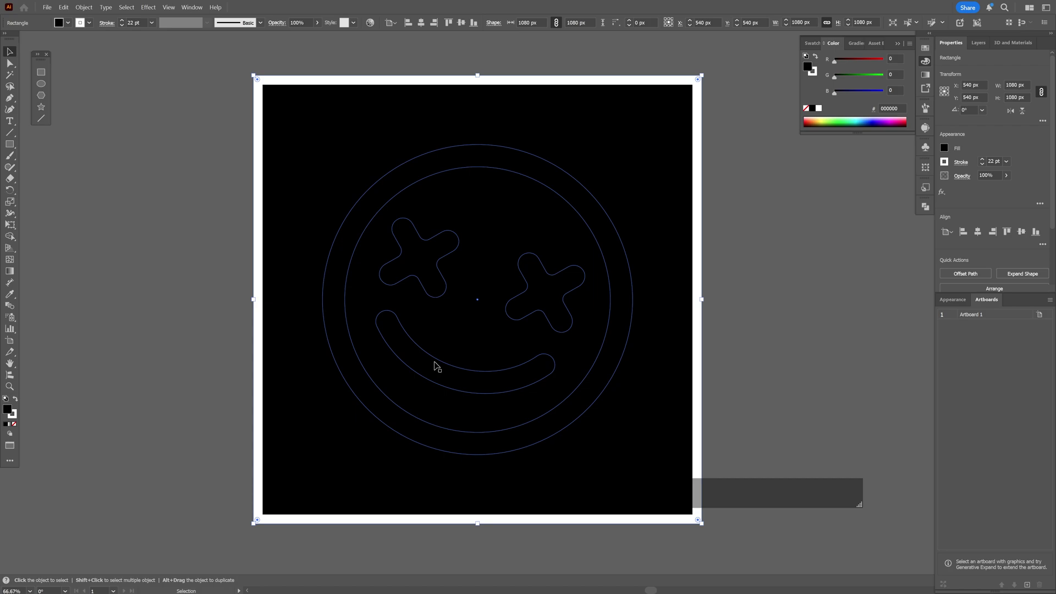
click(437, 365)
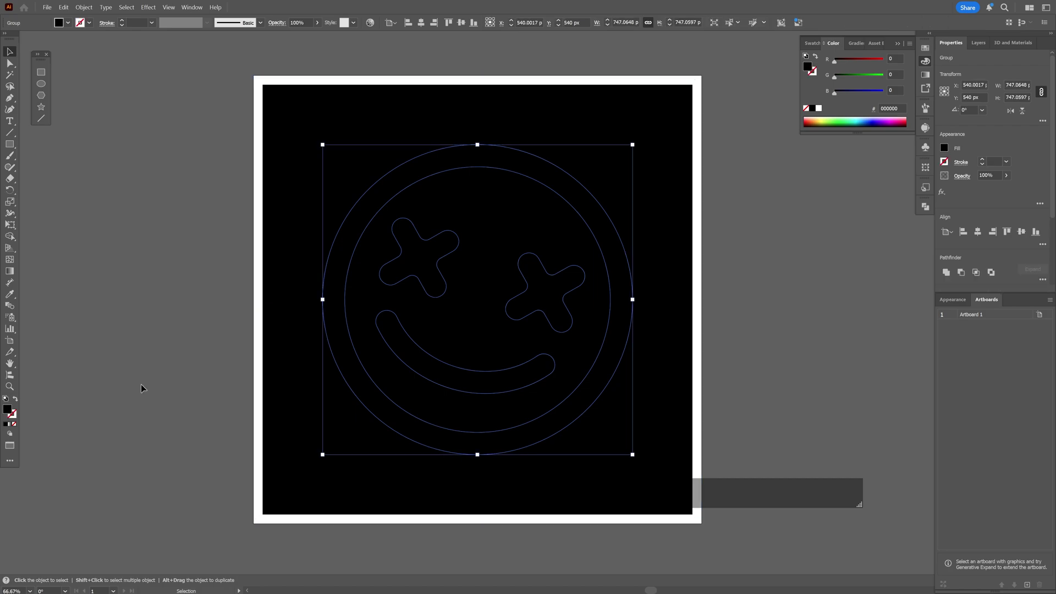
click(818, 109)
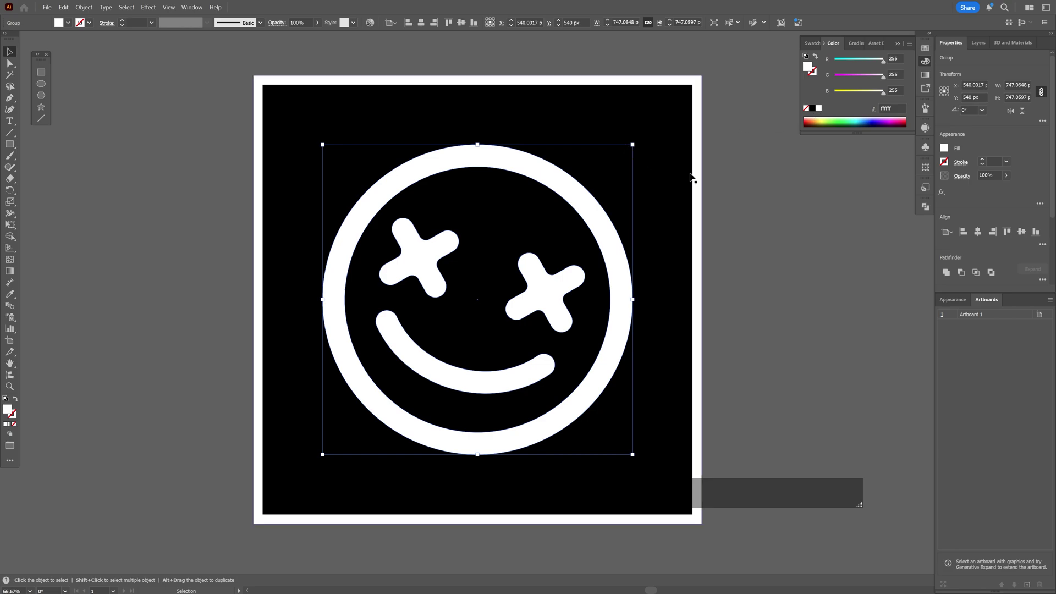
- Round all corners of the black background square to about 142 px
click(669, 176)
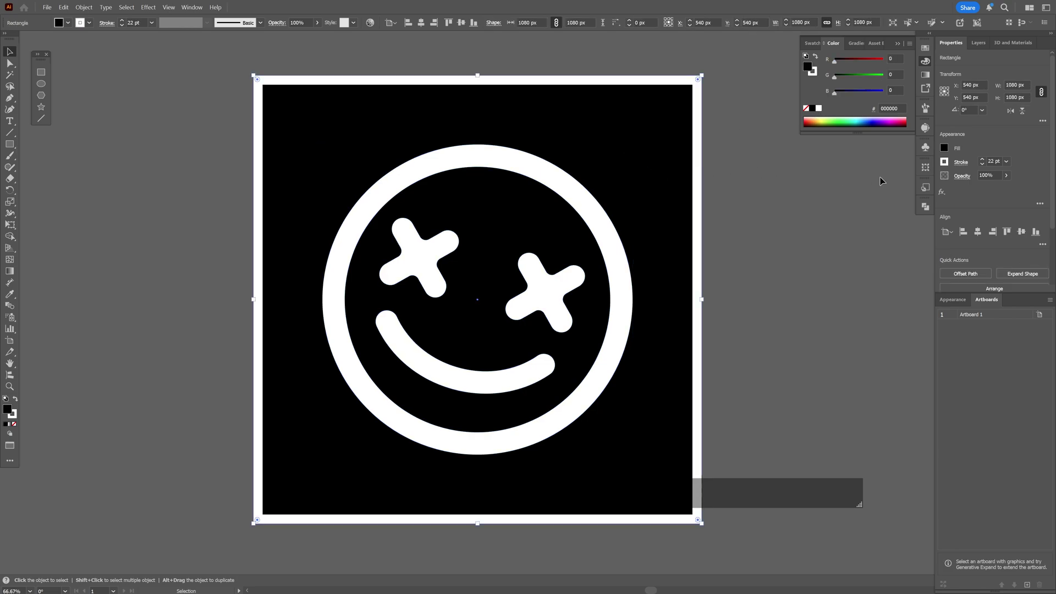
click(994, 160)
scroll(993, 161, up, 7)
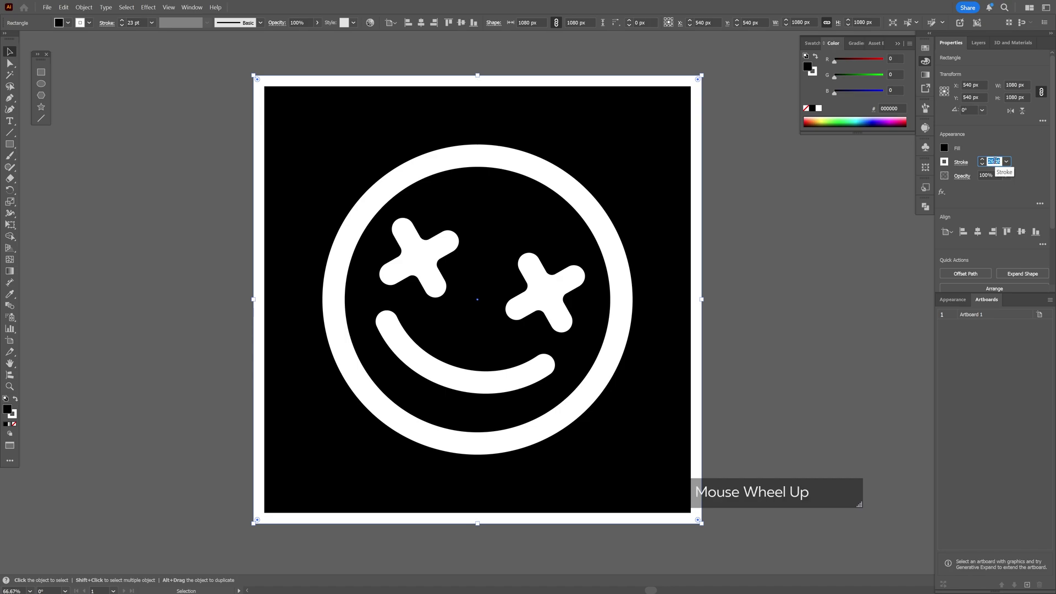
scroll(993, 161, up, 20)
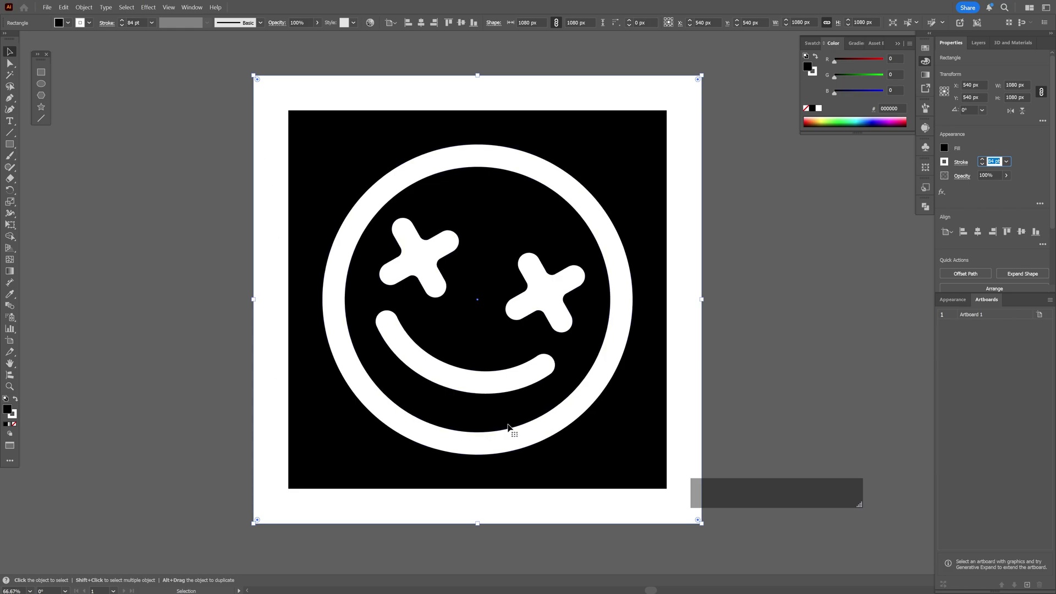
click(801, 22)
drag(698, 80, 646, 130)
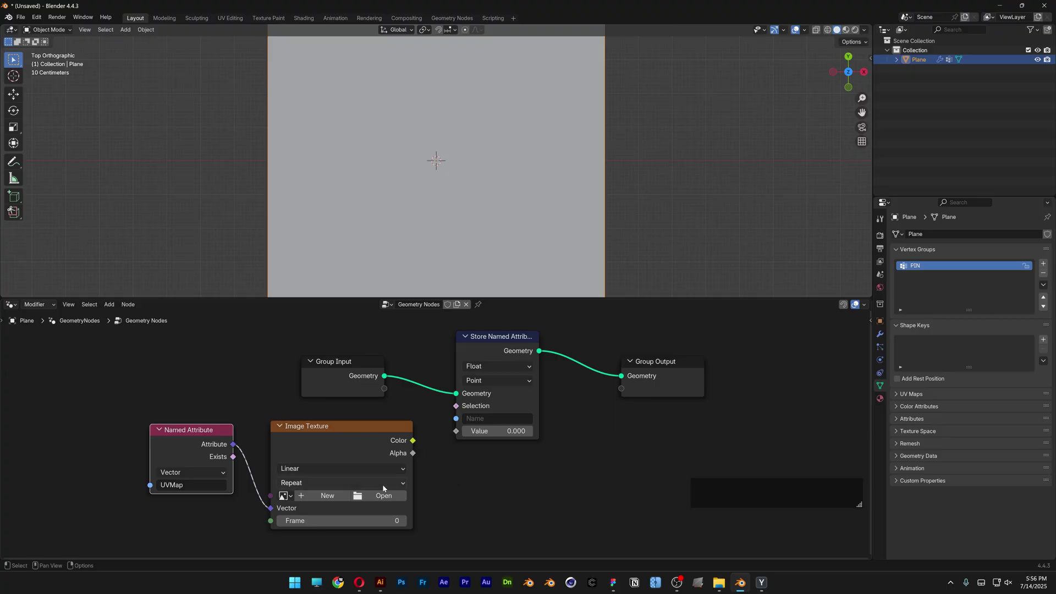
- Load Logo-01.jpg into the Image Texture node with Clip extension
click(395, 501)
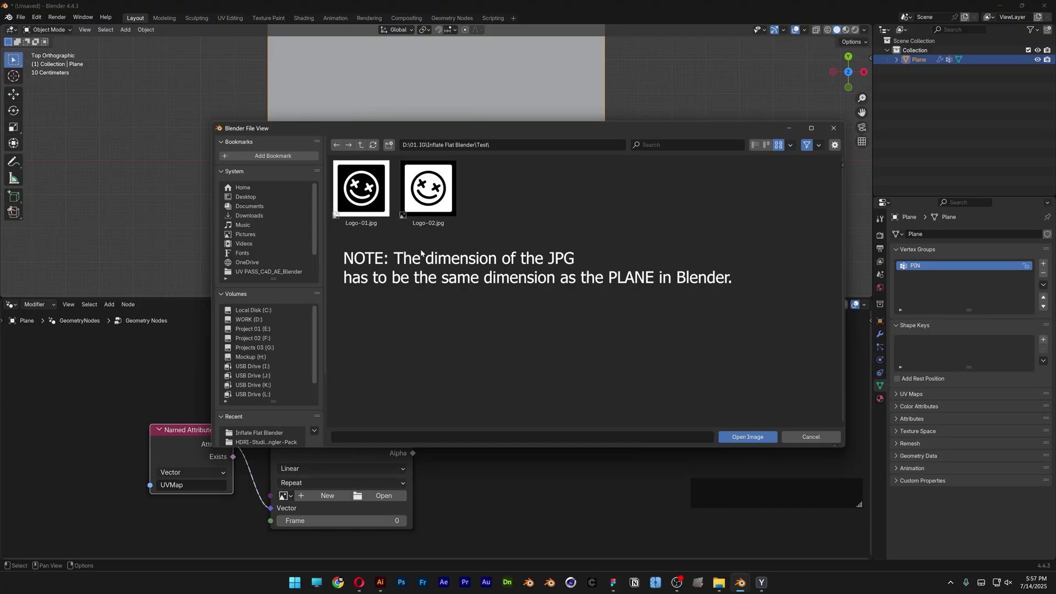
click(382, 205)
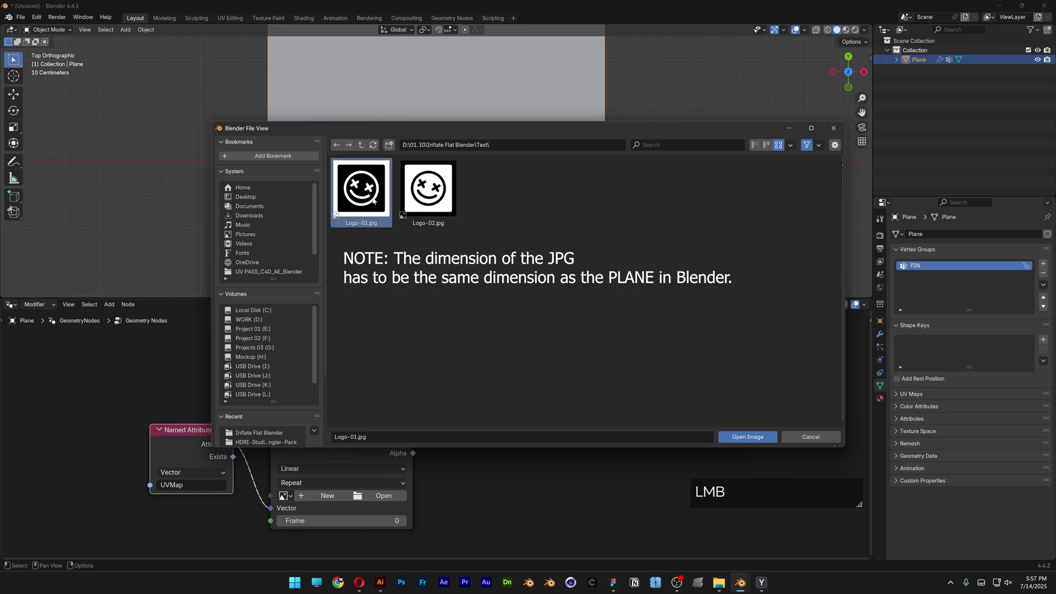
click(740, 436)
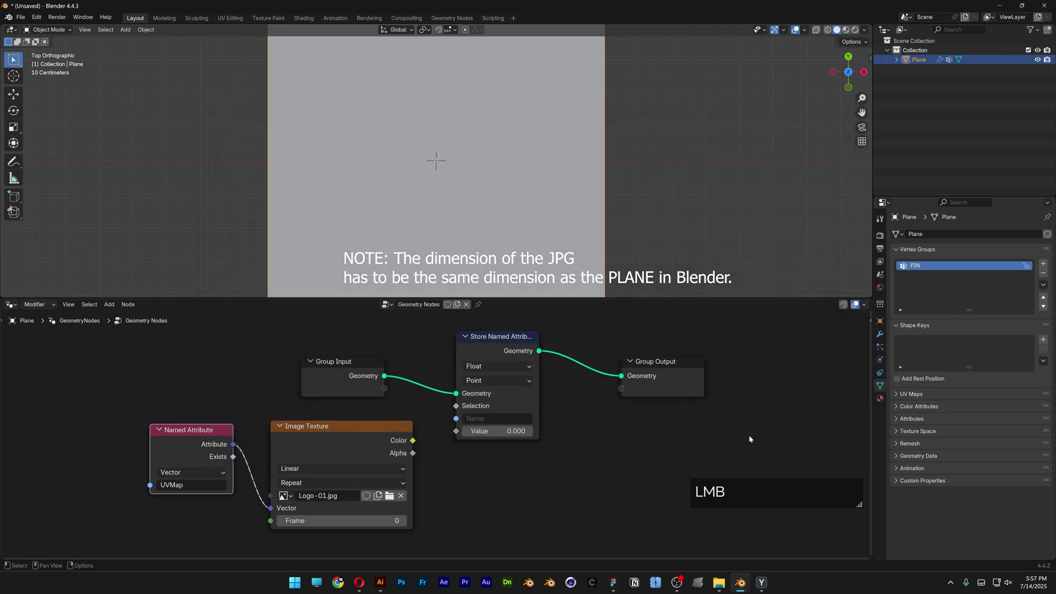
click(314, 483)
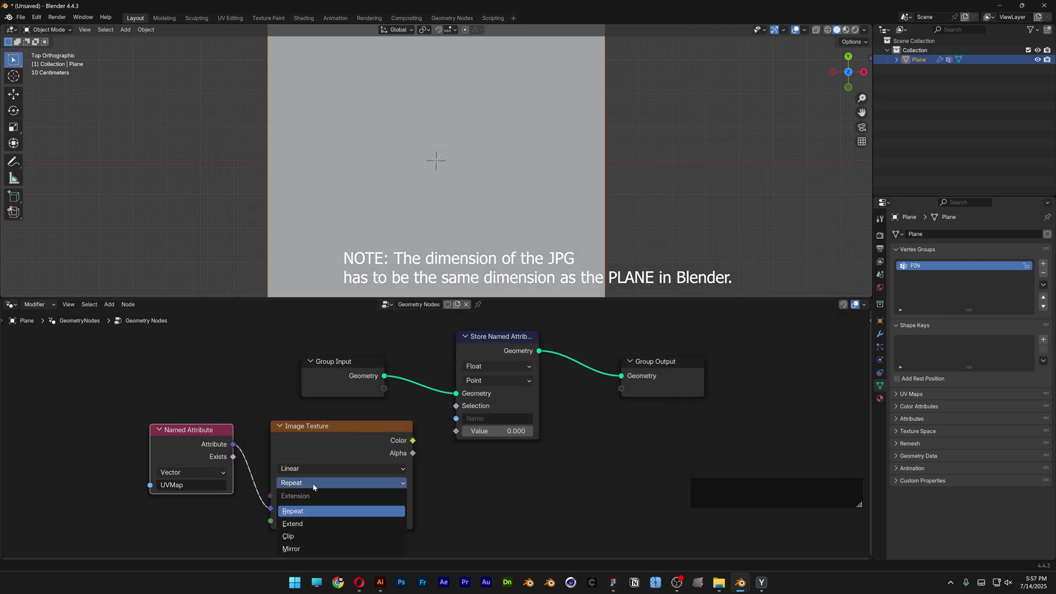
click(299, 537)
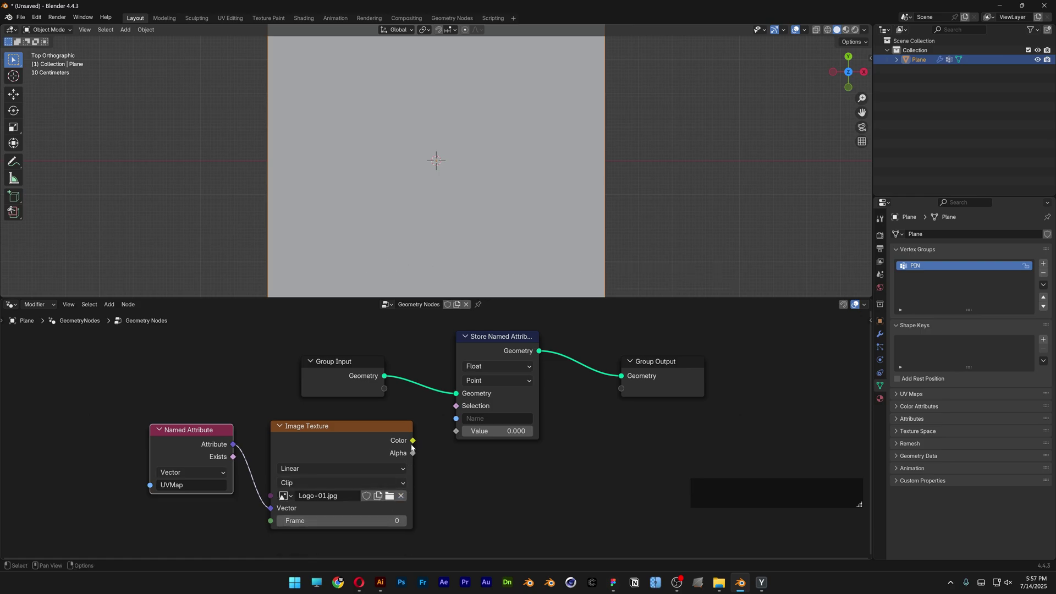
- Link the image Color to the stored Value and name the attribute PIN
drag(413, 442, 461, 432)
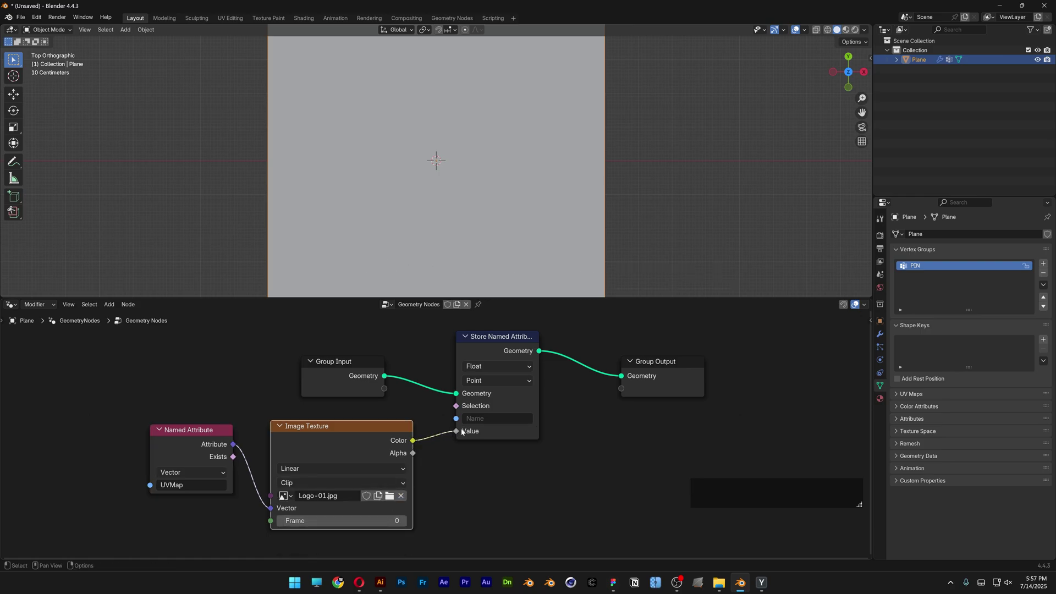
click(481, 419)
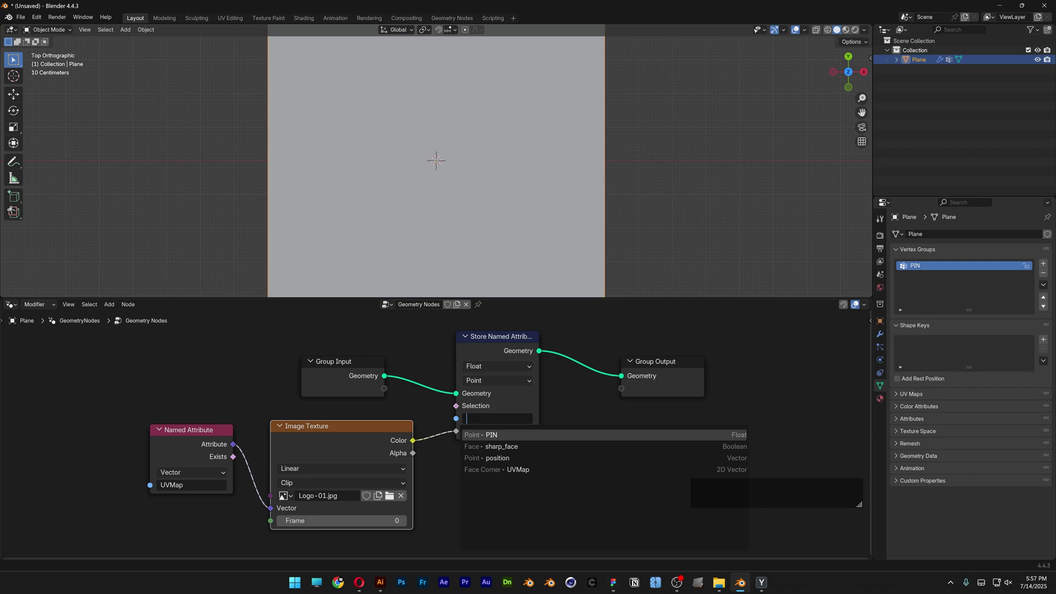
click(480, 435)
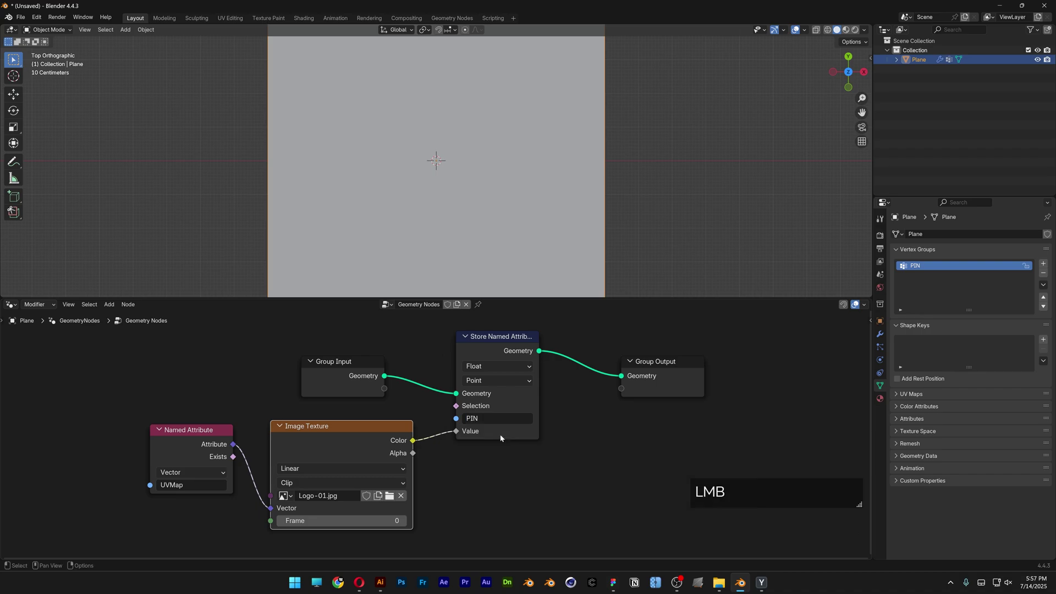
drag(564, 297, 564, 396)
scroll(458, 510, down, 2)
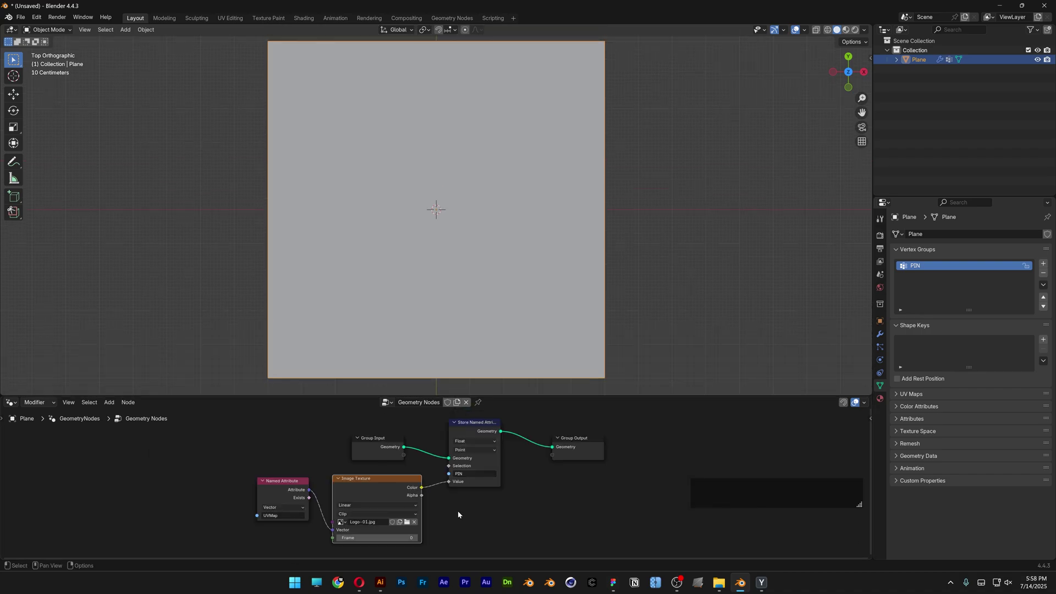
- Add cloth physics to the plane with 3 quality steps and 0.3 speed multiplier
click(881, 361)
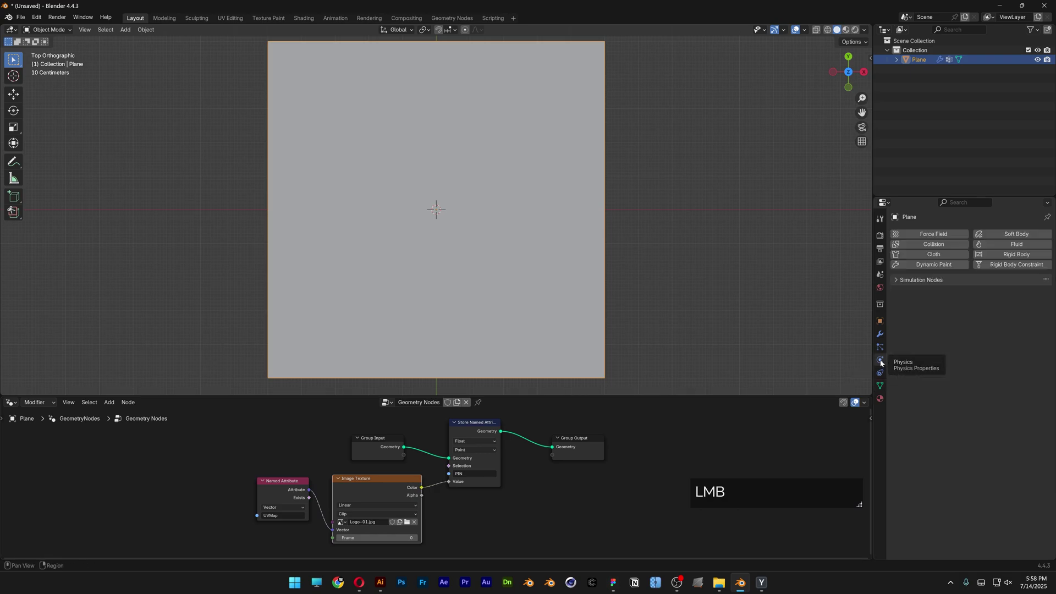
click(944, 255)
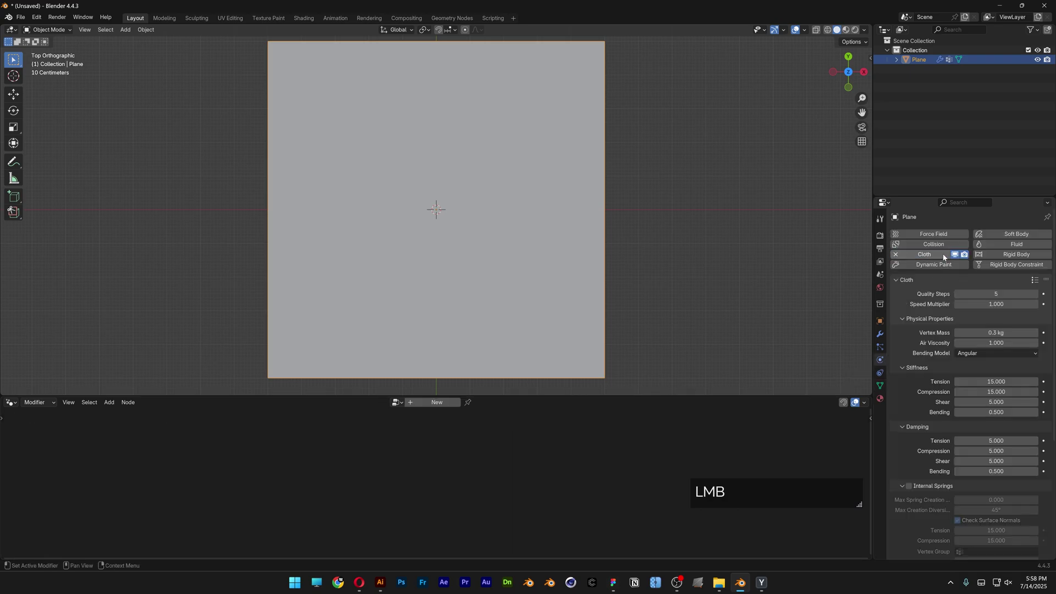
click(990, 294)
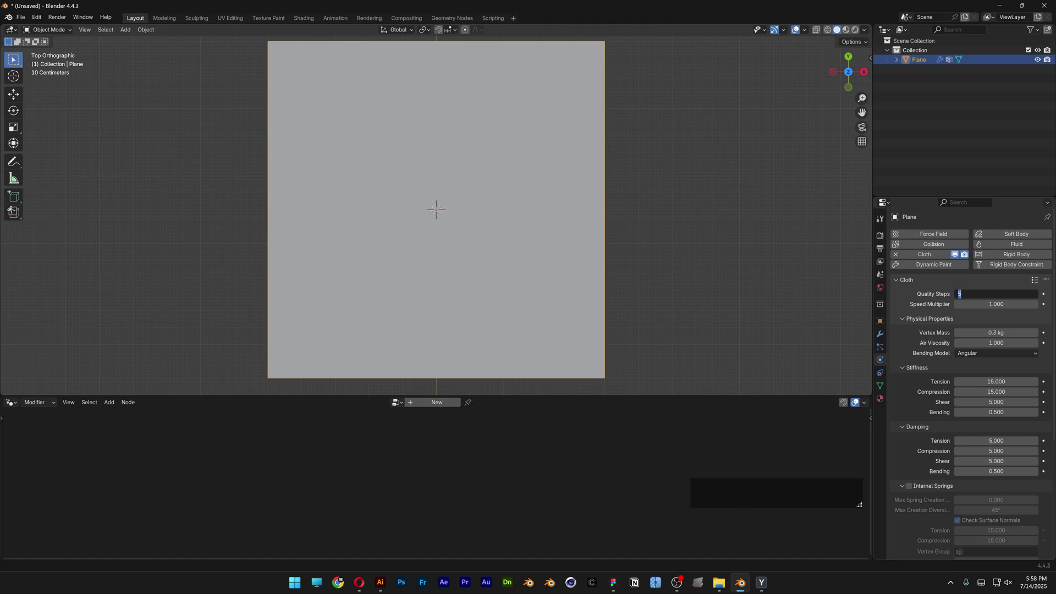
text(3)
key(Return)
click(996, 304)
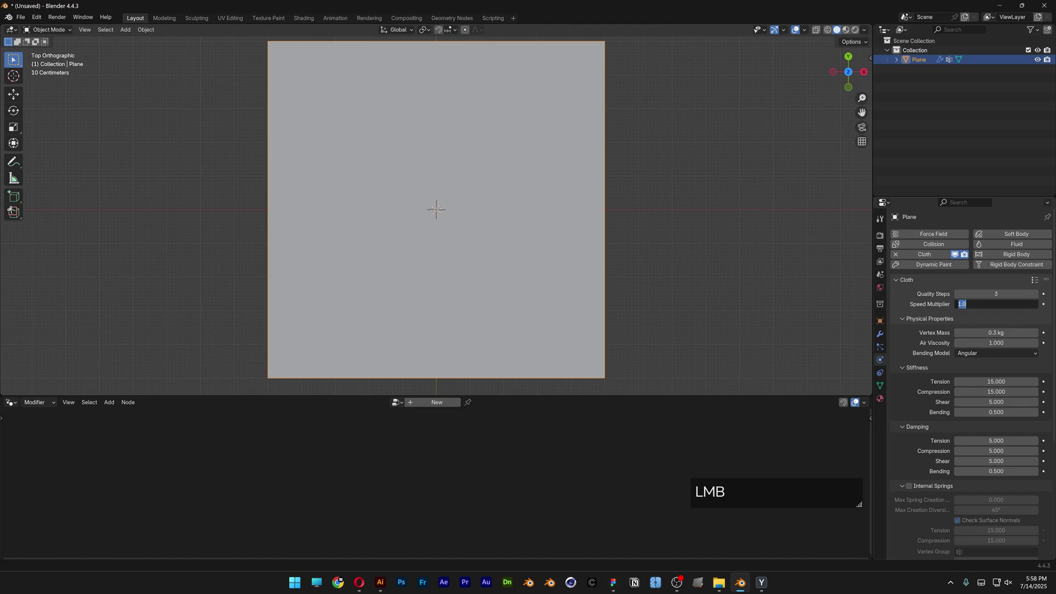
text(.3)
key(Return)
- Enable cloth pressure at 110
scroll(946, 403, down, 8)
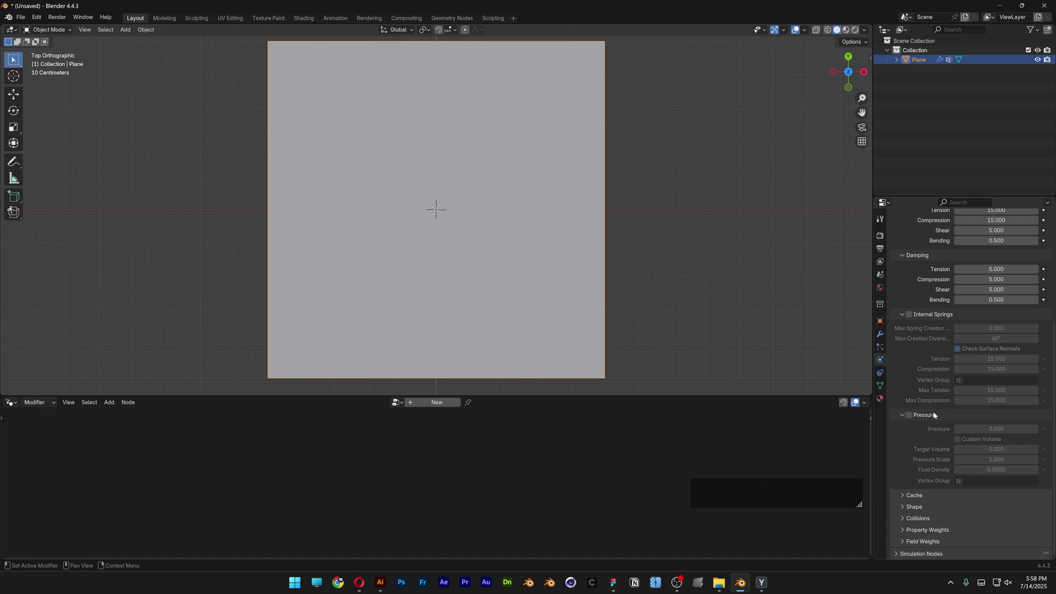
click(909, 416)
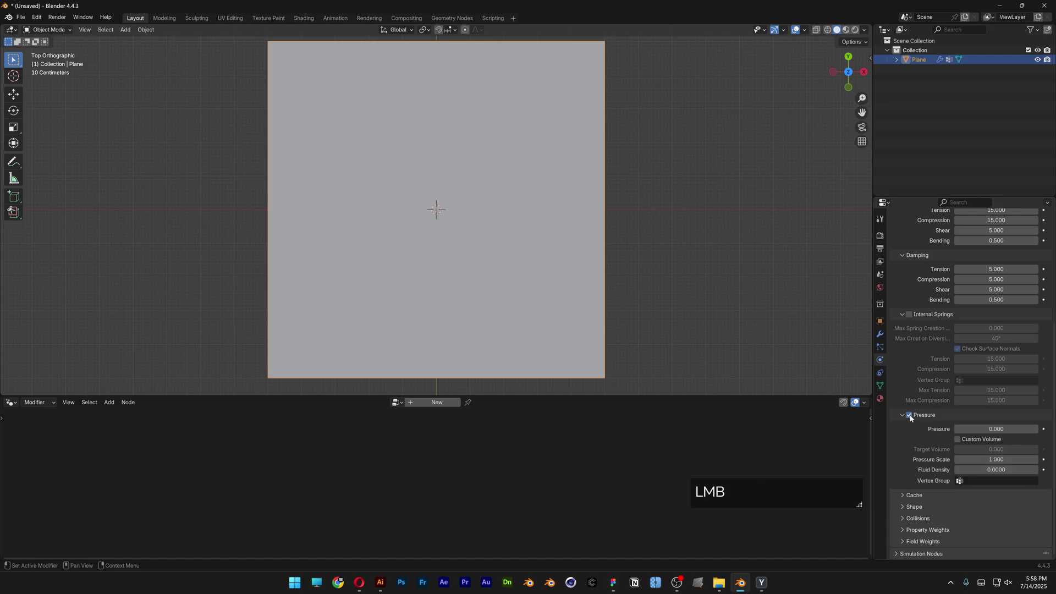
click(996, 429)
text(110)
key(Return)
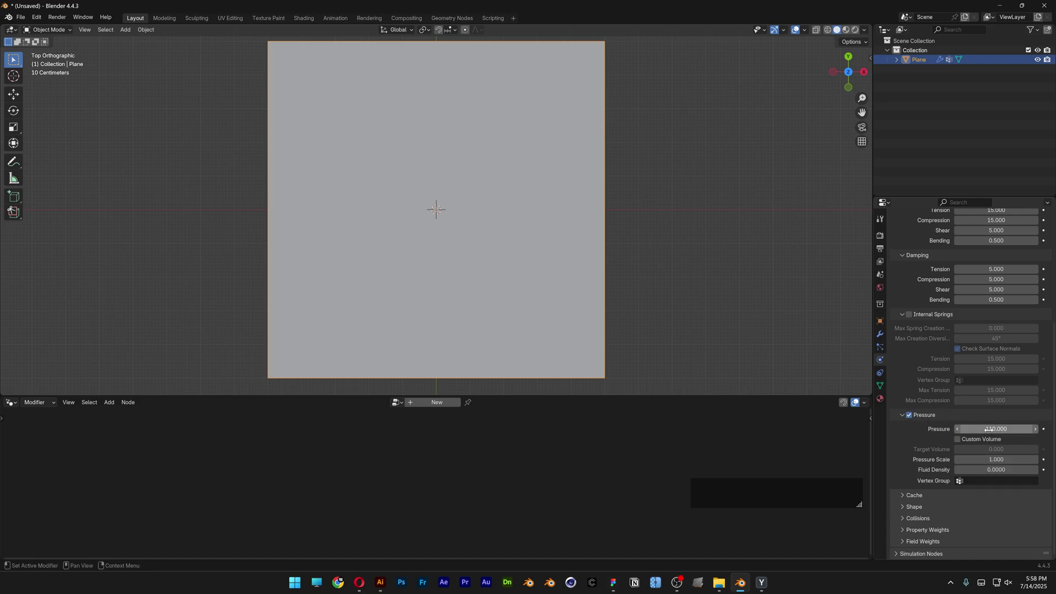
- Set the simulation cache to end at frame 100
click(915, 496)
scroll(920, 501, down, 5)
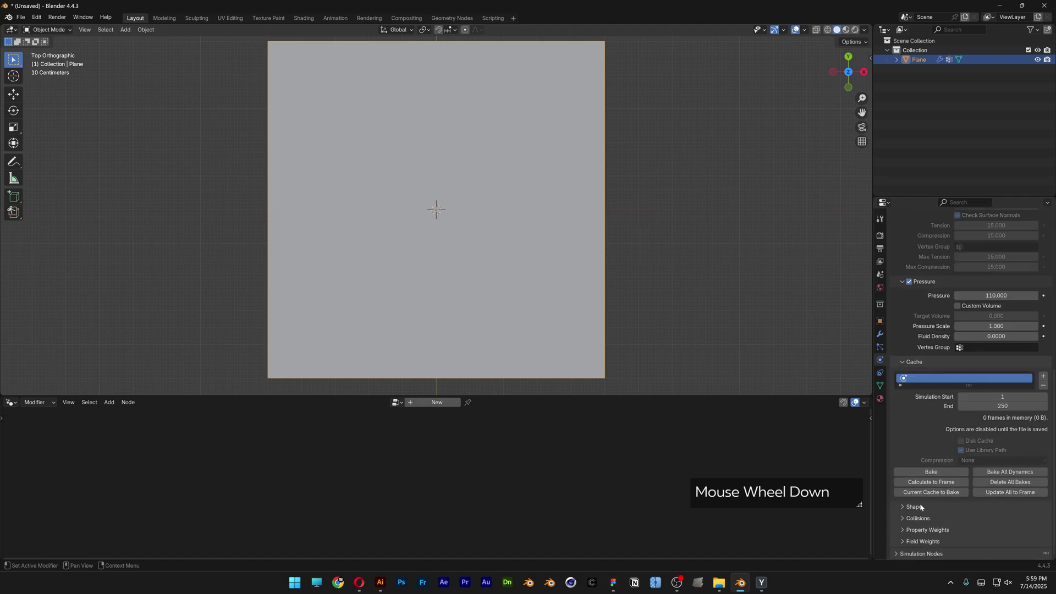
click(990, 406)
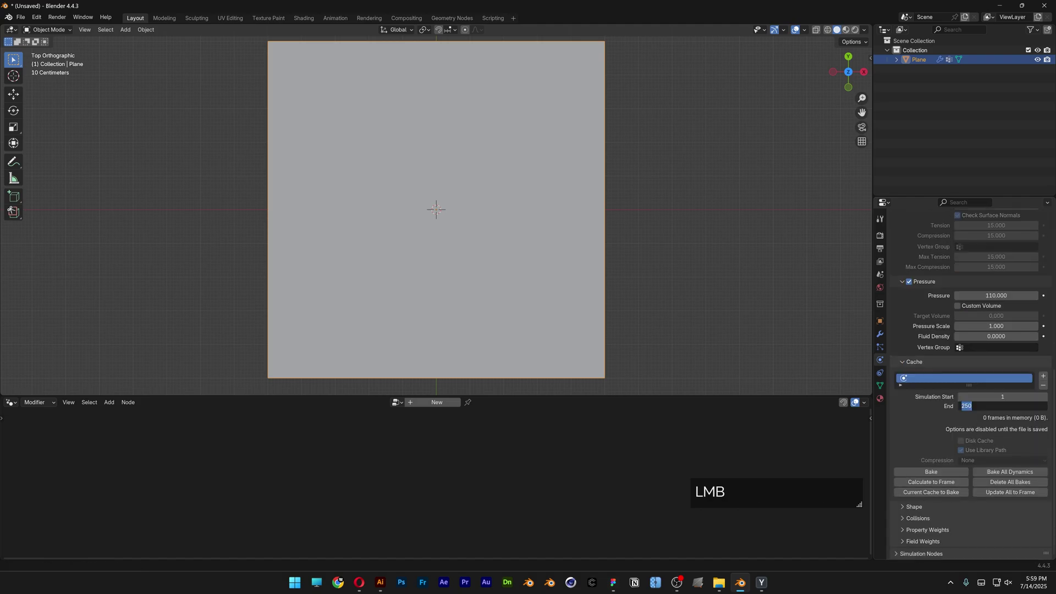
text(100)
key(Return)
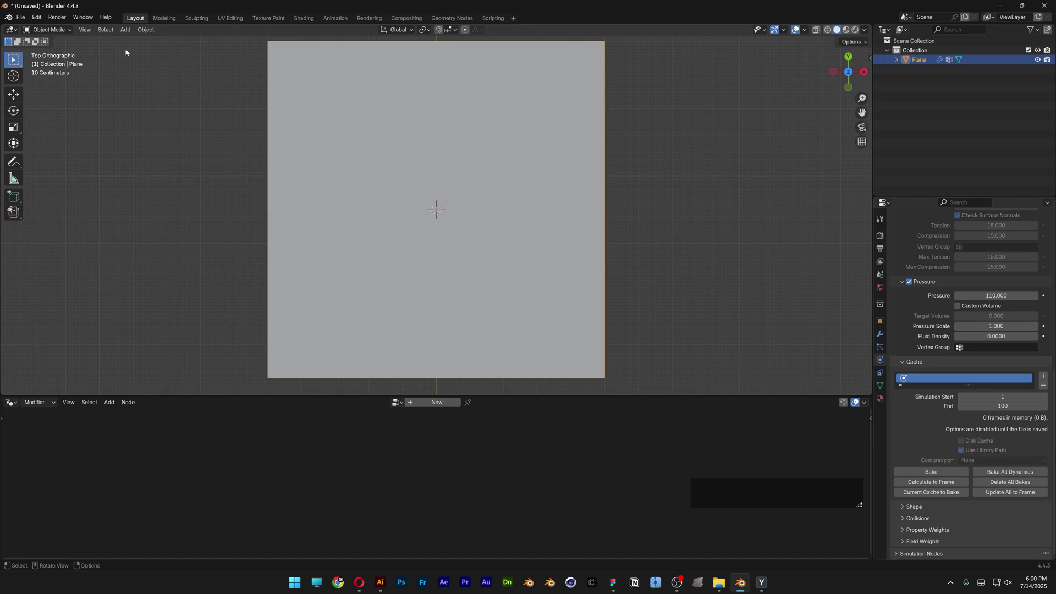
click(23, 19)
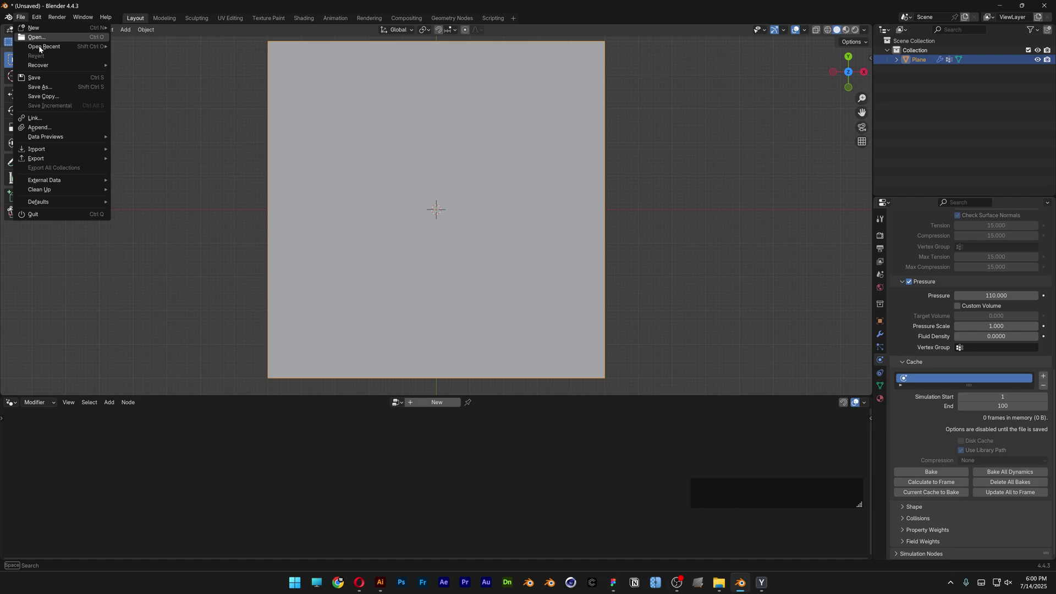
- Save as Test13.blend, cache the simulation to disk, and pin the cloth to the PIN group
click(52, 87)
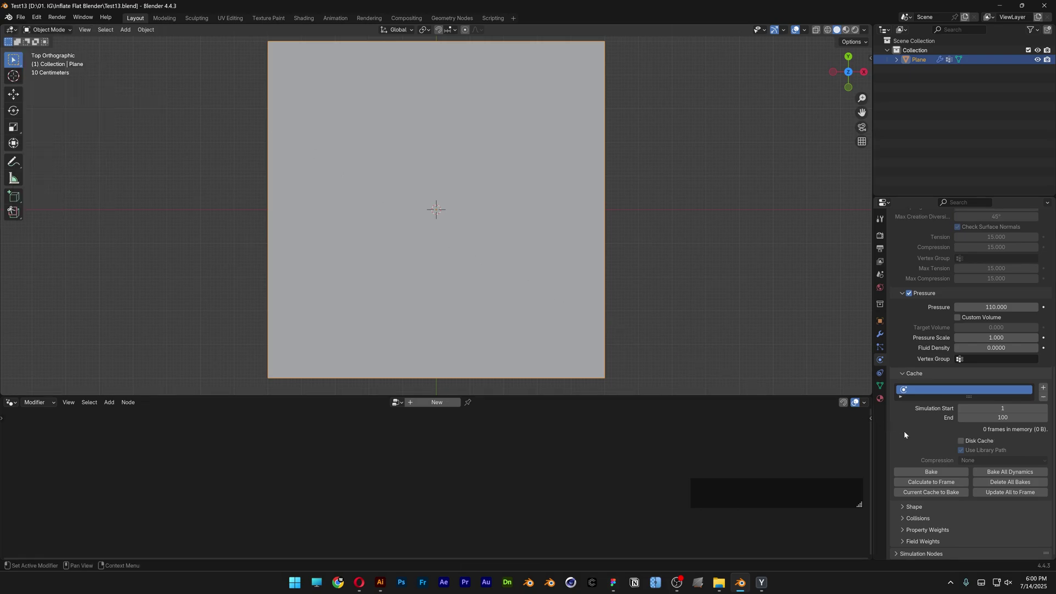
click(961, 441)
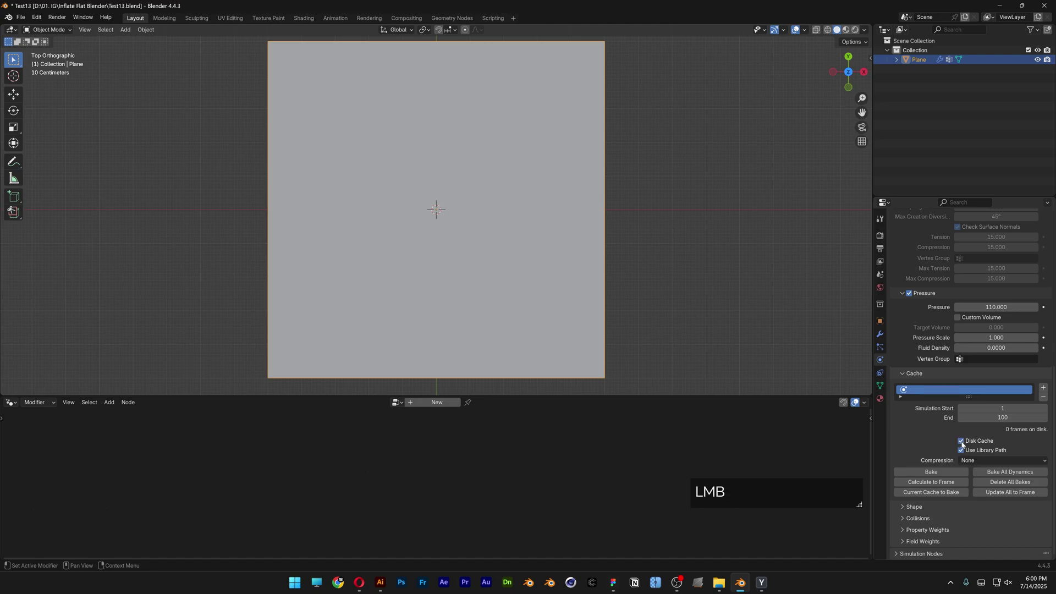
click(914, 508)
scroll(916, 510, down, 3)
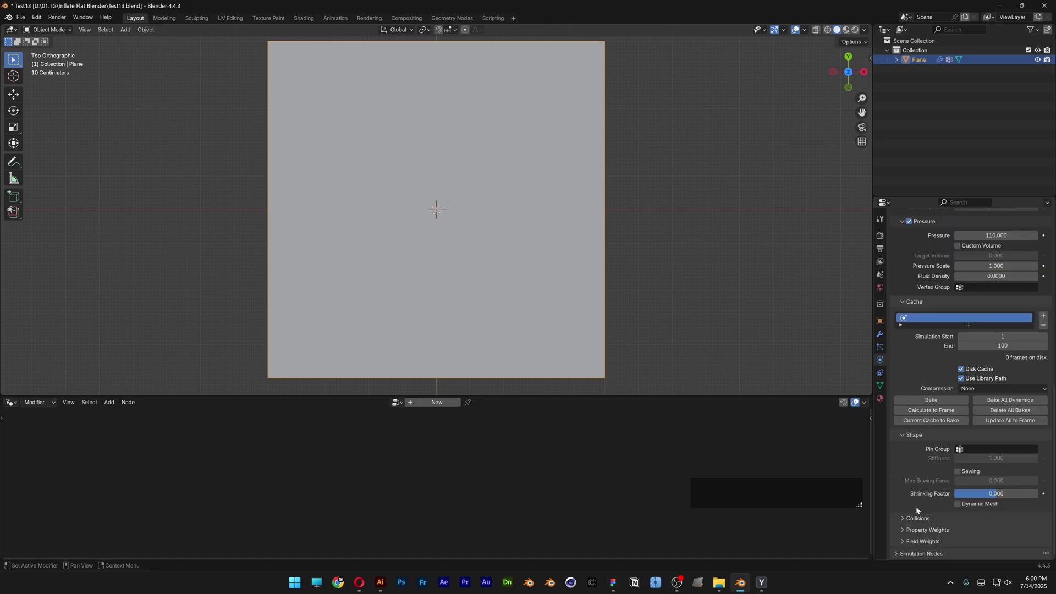
click(975, 450)
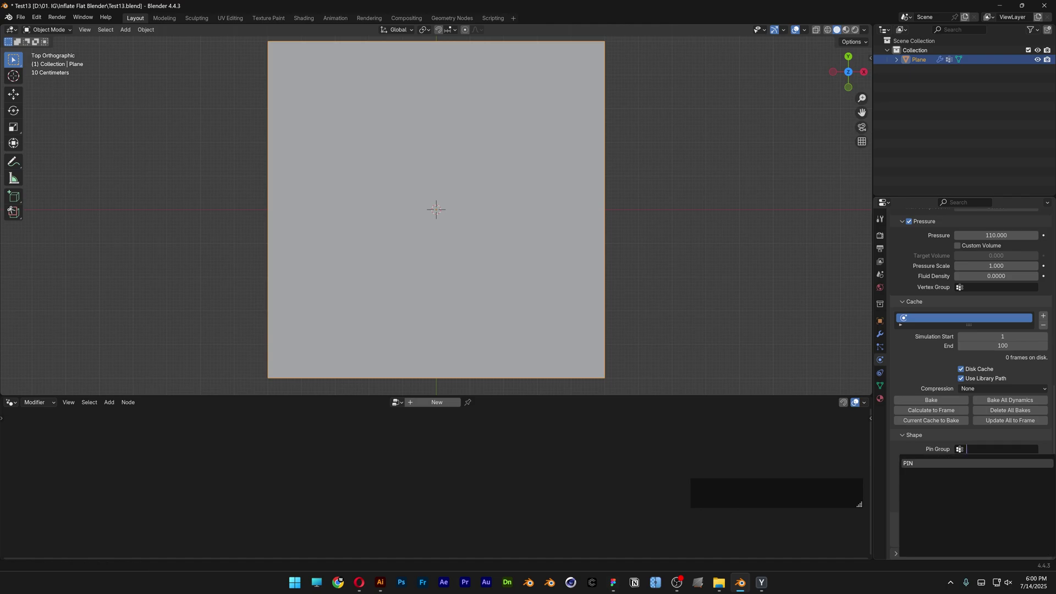
click(913, 463)
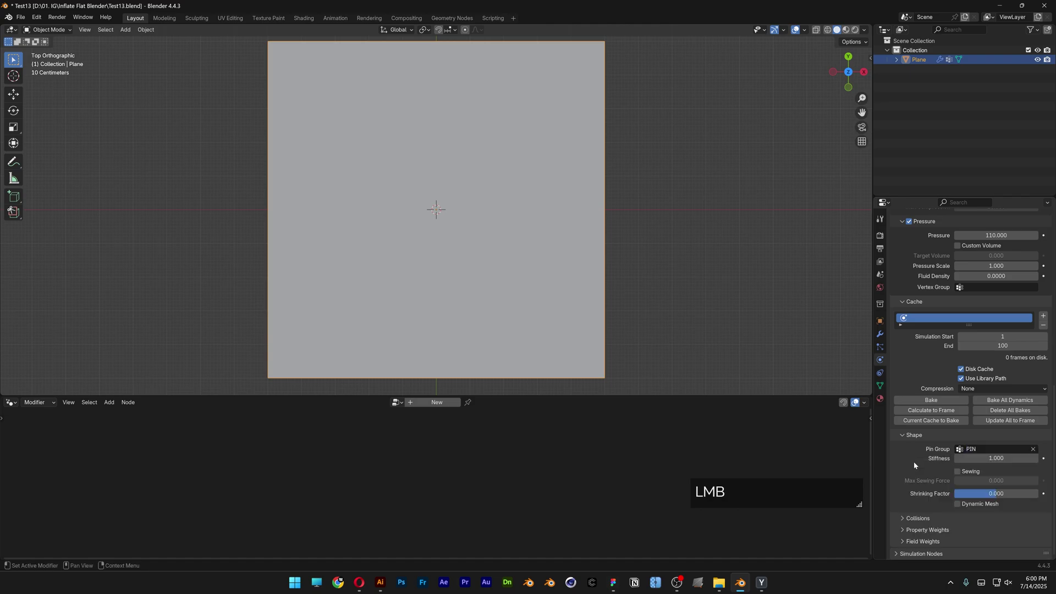
- Set cloth shrinking to -0.3, enable self collisions, and show the GeometryNodes and Cloth modifiers
click(984, 493)
text(-)
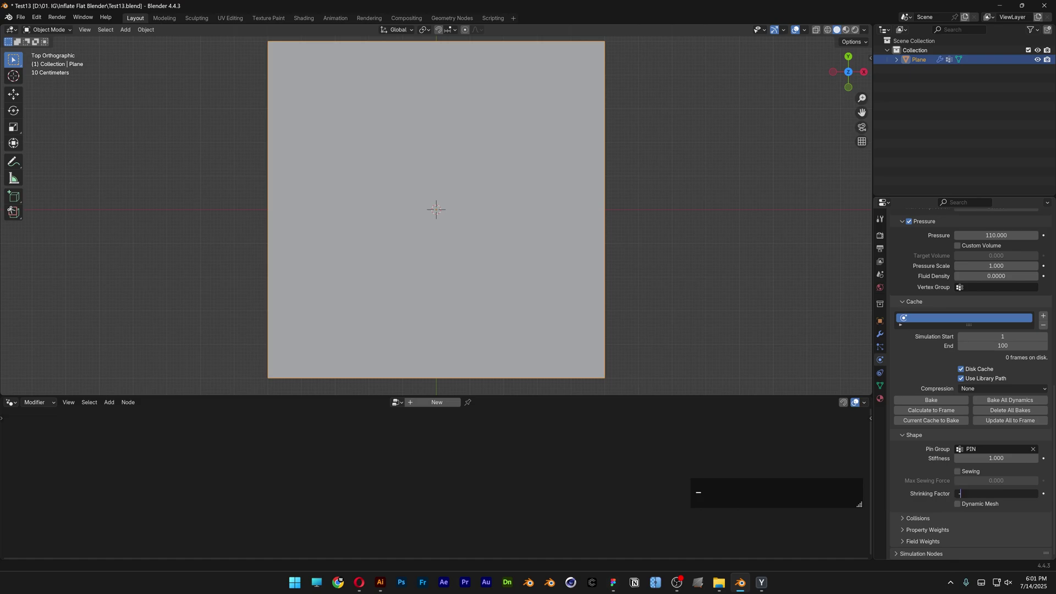
text(.3)
key(Return)
click(926, 519)
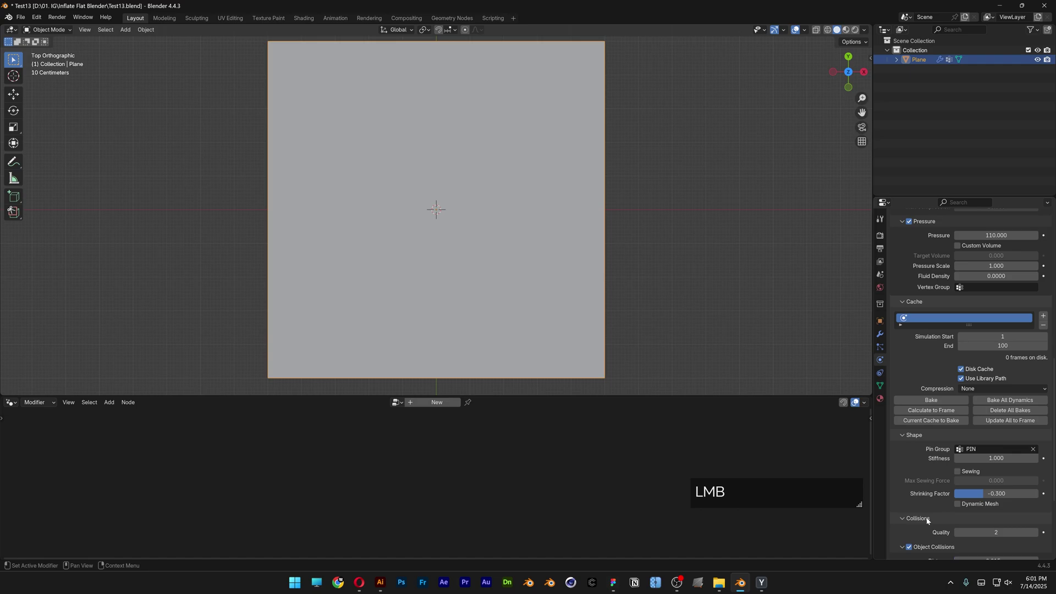
scroll(926, 517, down, 6)
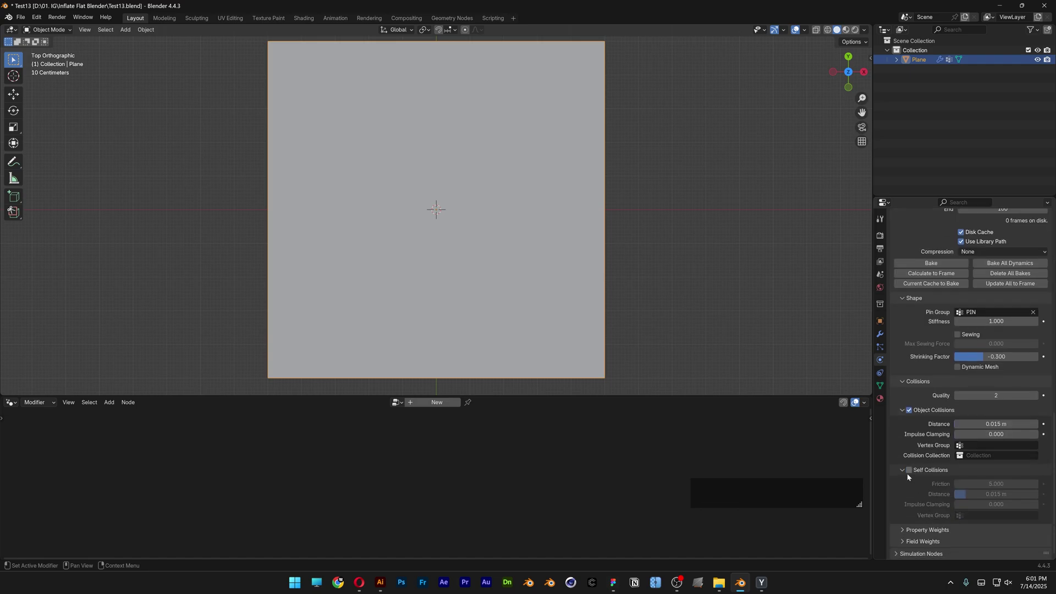
click(908, 470)
scroll(910, 478, up, 7)
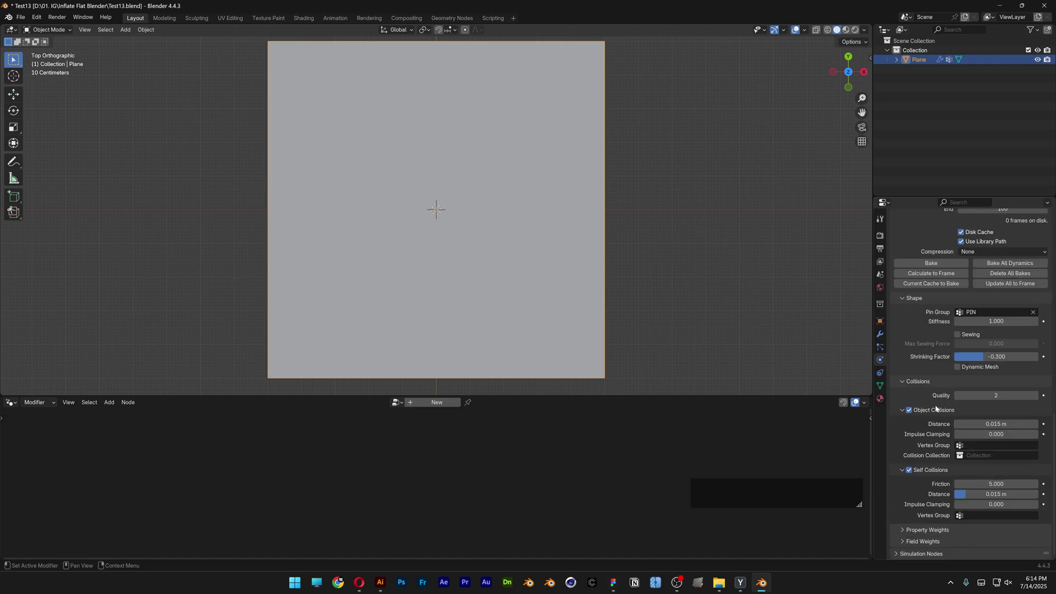
click(880, 333)
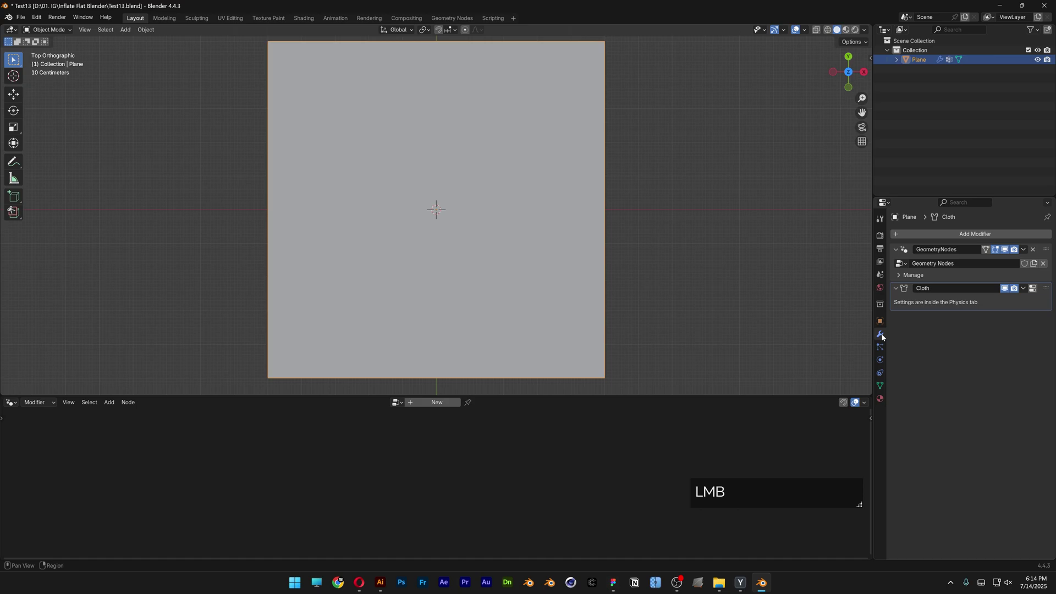
- In the GeometryNodes modifier, drop a level-1 Subdivide Mesh node onto the Group Input–Store Named Attribute Geometry link
click(904, 252)
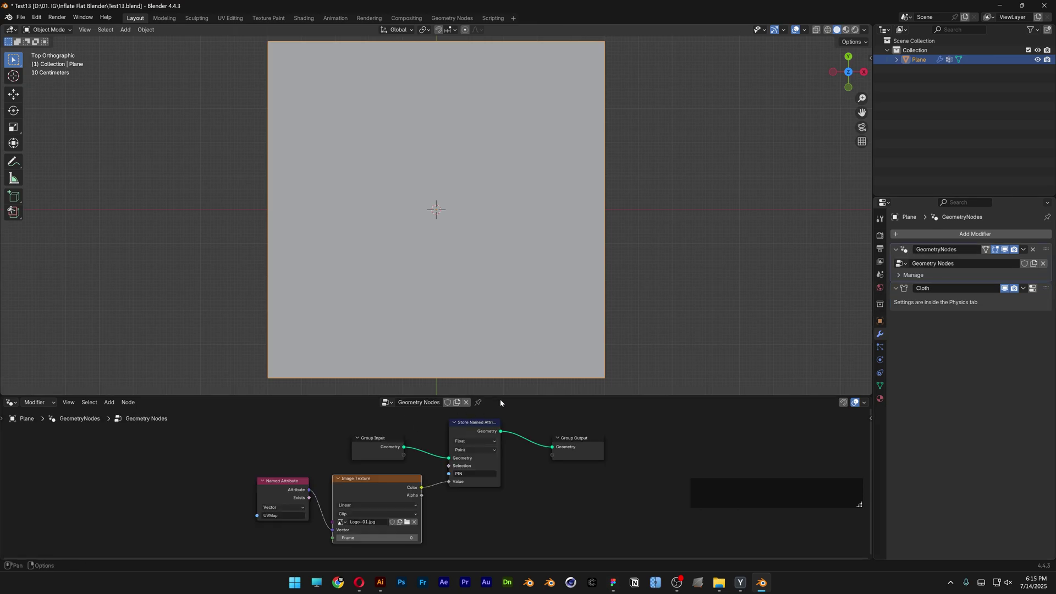
drag(500, 397, 500, 326)
scroll(358, 393, up, 2)
drag(354, 393, 168, 390)
key(shift+a)
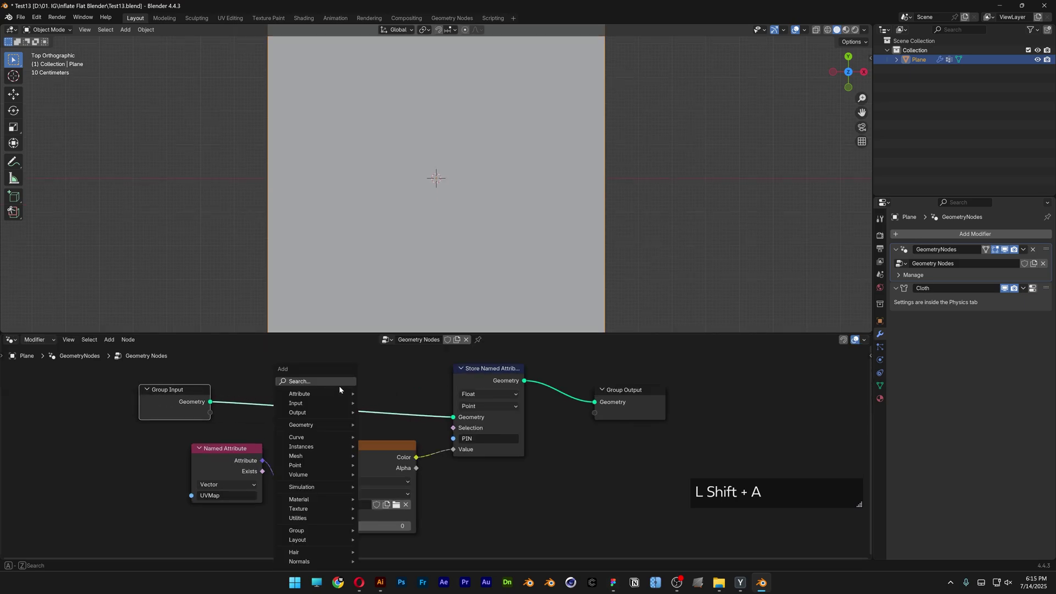
click(339, 385)
text(subdivid)
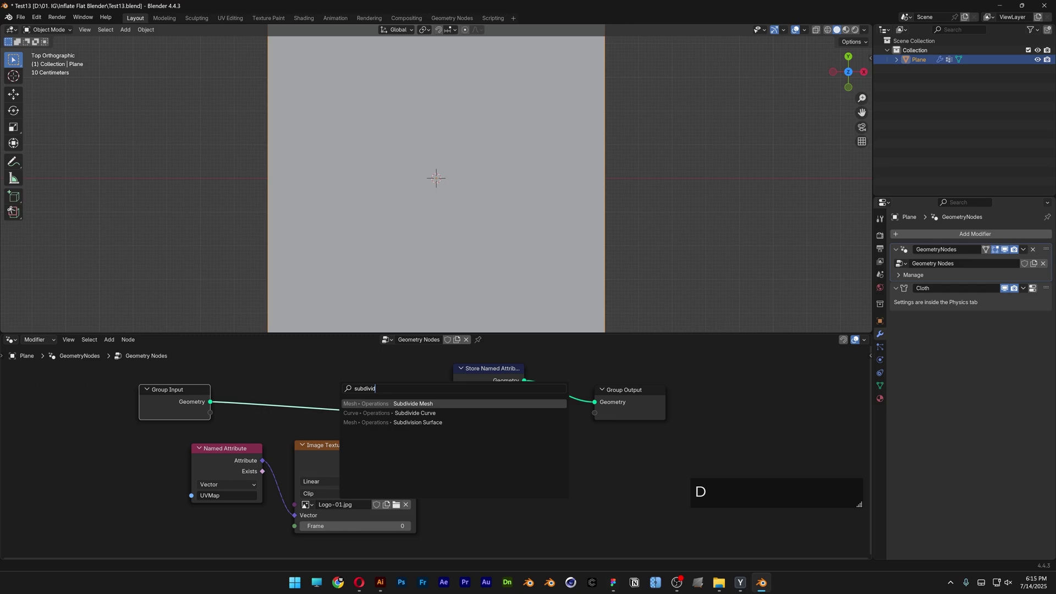
text(e mesh)
key(Return)
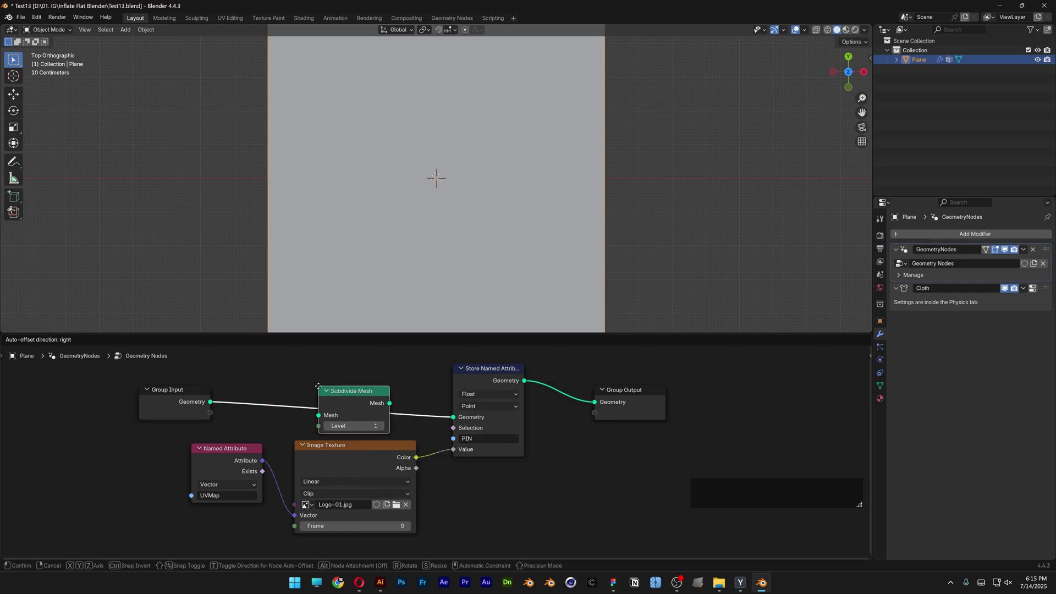
click(318, 385)
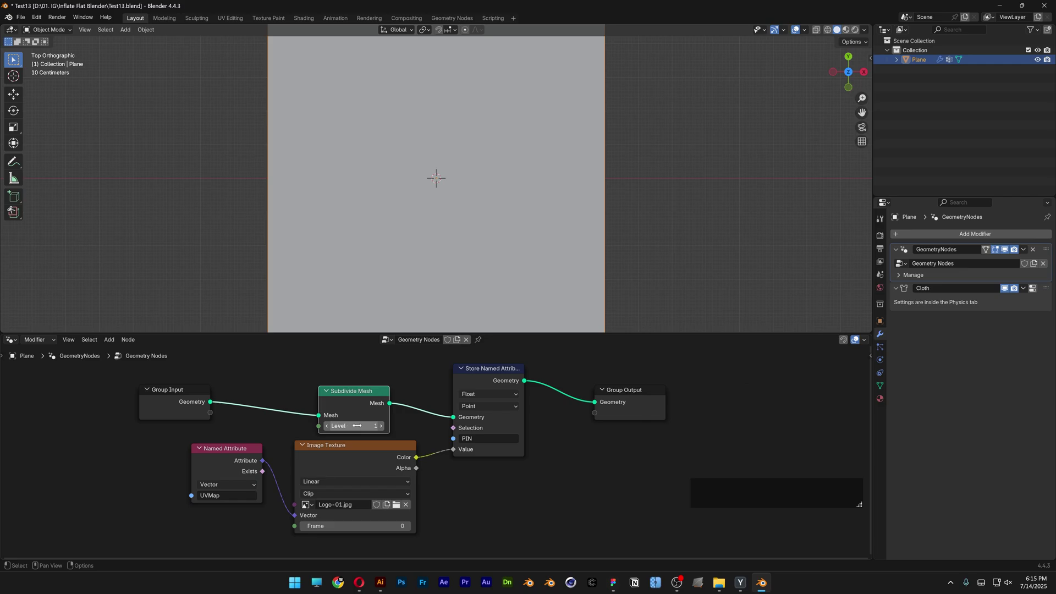
- Bake the plane's cloth simulation from the Physics properties
click(880, 360)
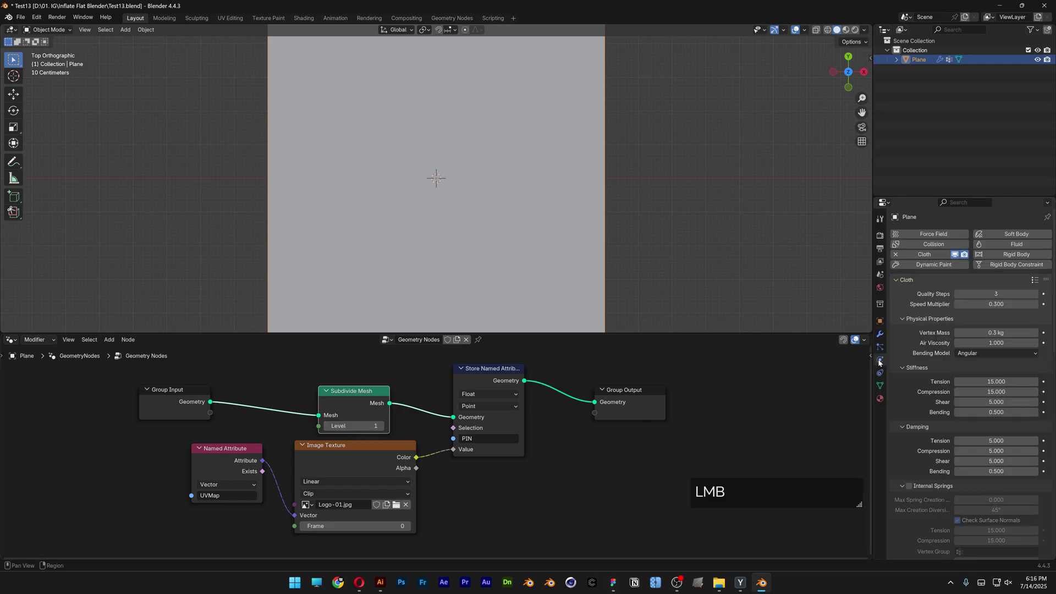
scroll(916, 379, down, 8)
scroll(916, 378, down, 10)
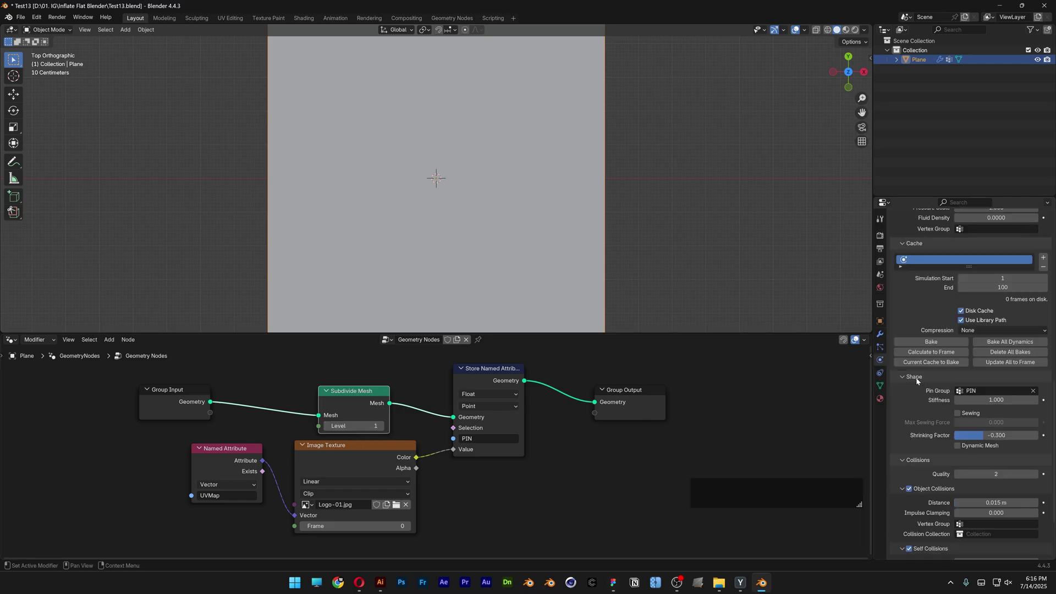
click(934, 342)
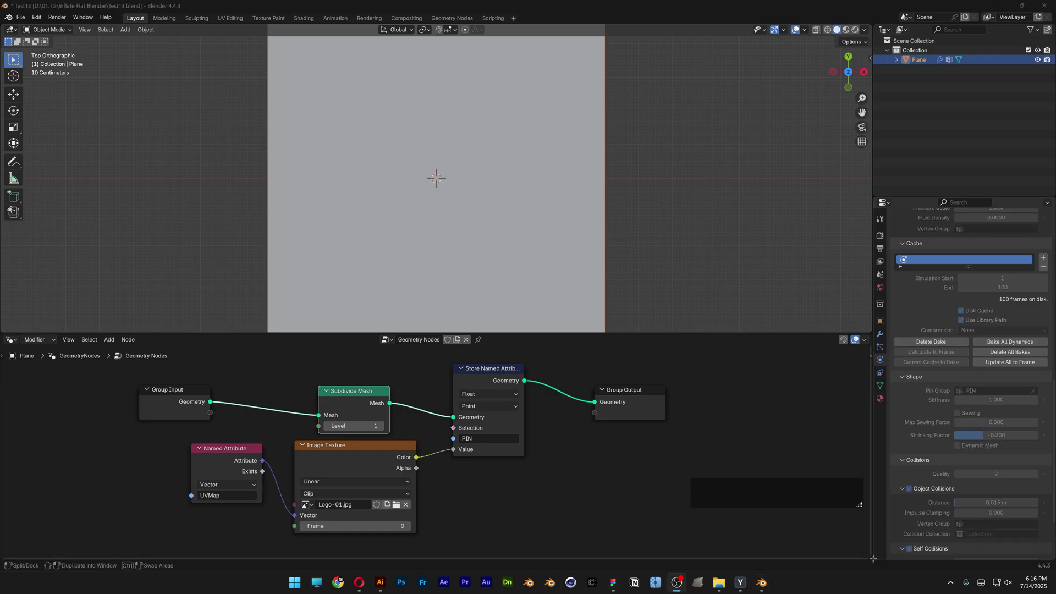
- Split off a Timeline area beside the node editor and play the 100-frame inflation
drag(870, 559, 566, 539)
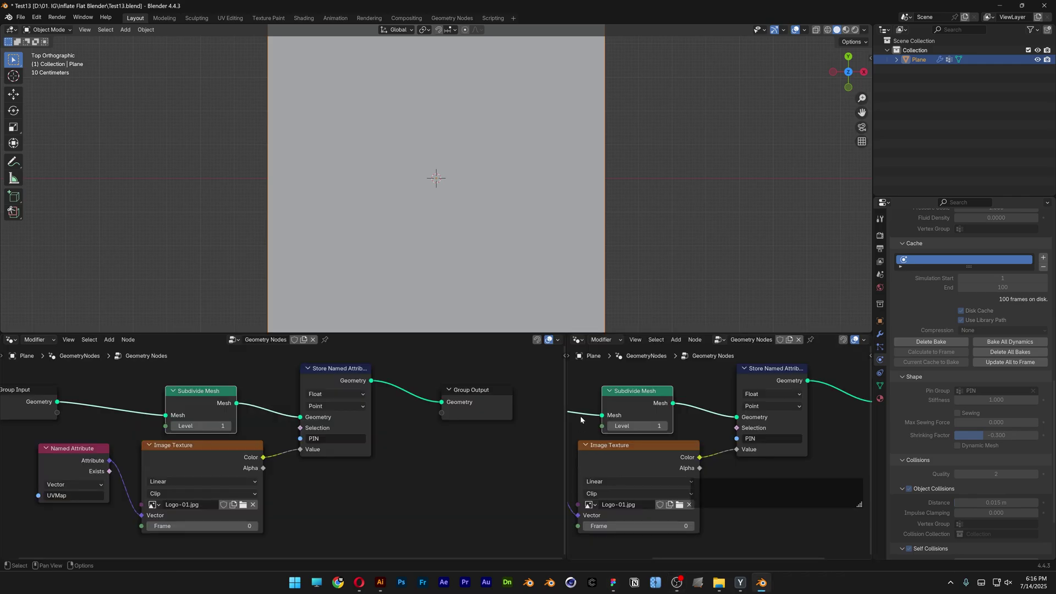
click(583, 339)
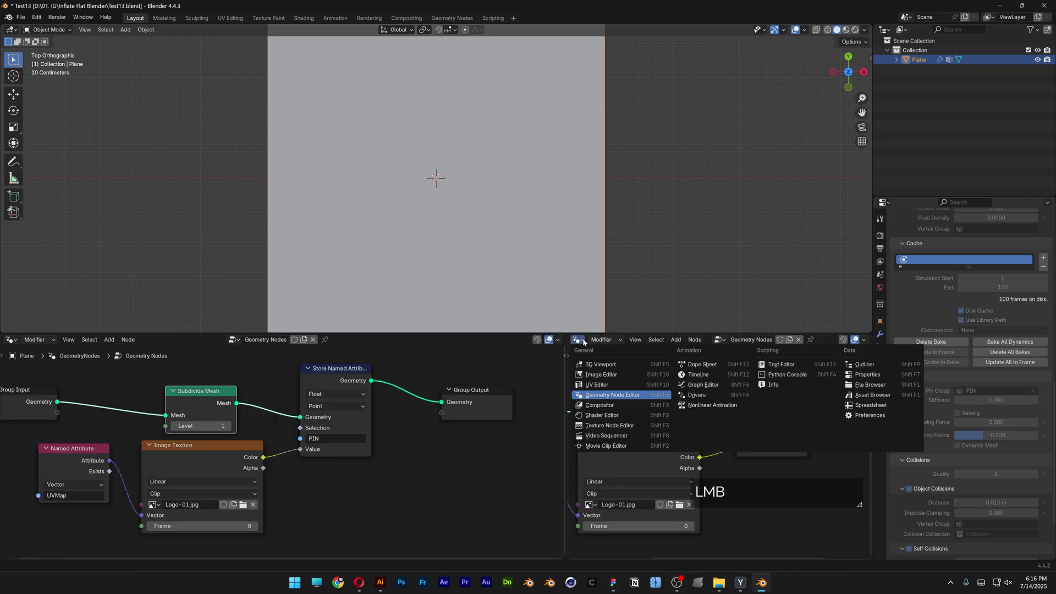
click(696, 375)
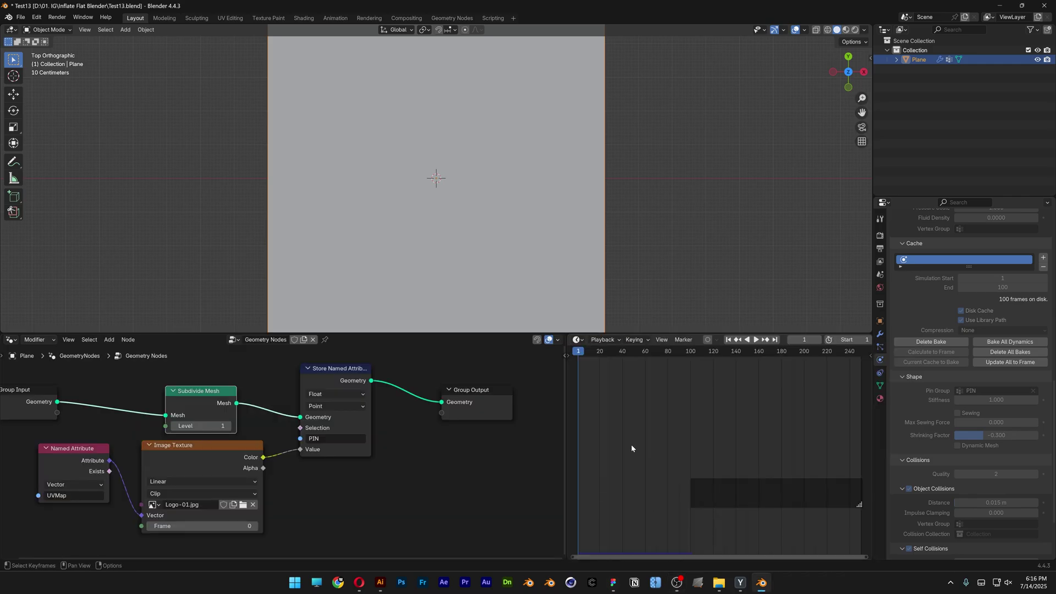
click(757, 340)
click(752, 340)
click(813, 351)
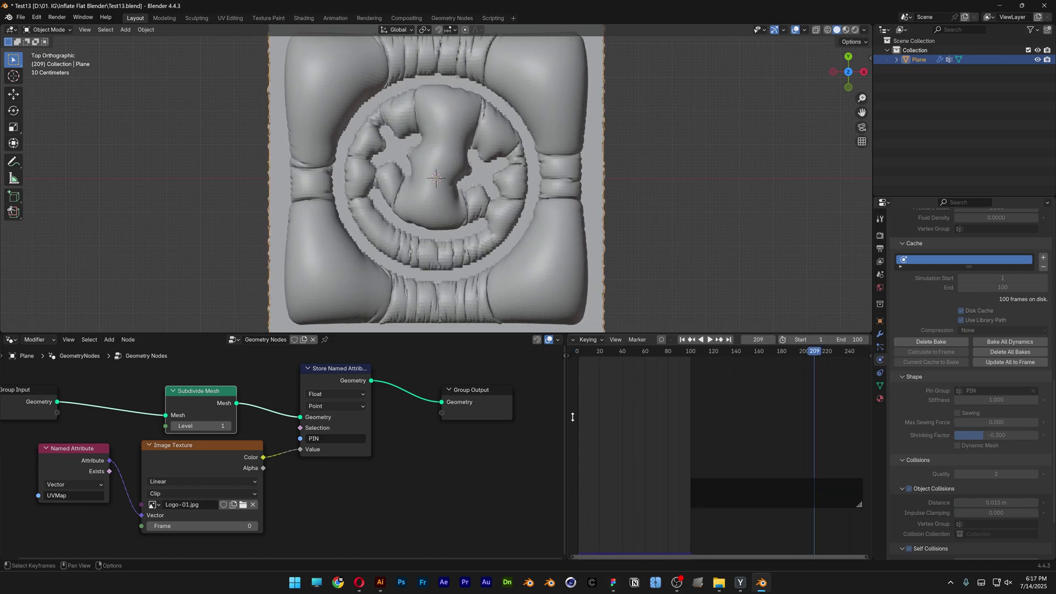
drag(567, 448, 409, 447)
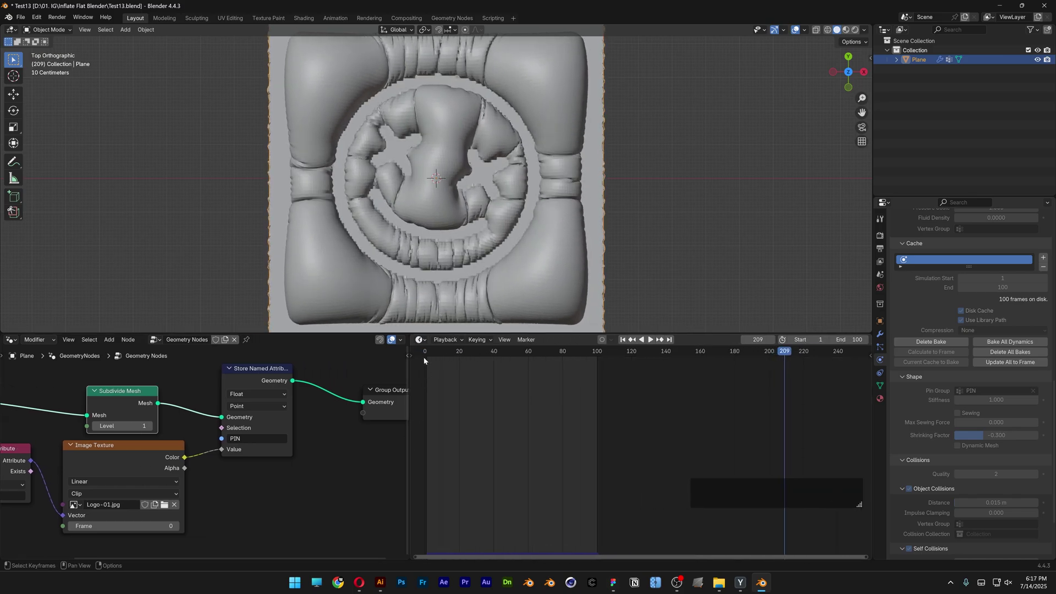
- Turn the timeline area into a Shader Editor and create a new material for the plane
click(421, 340)
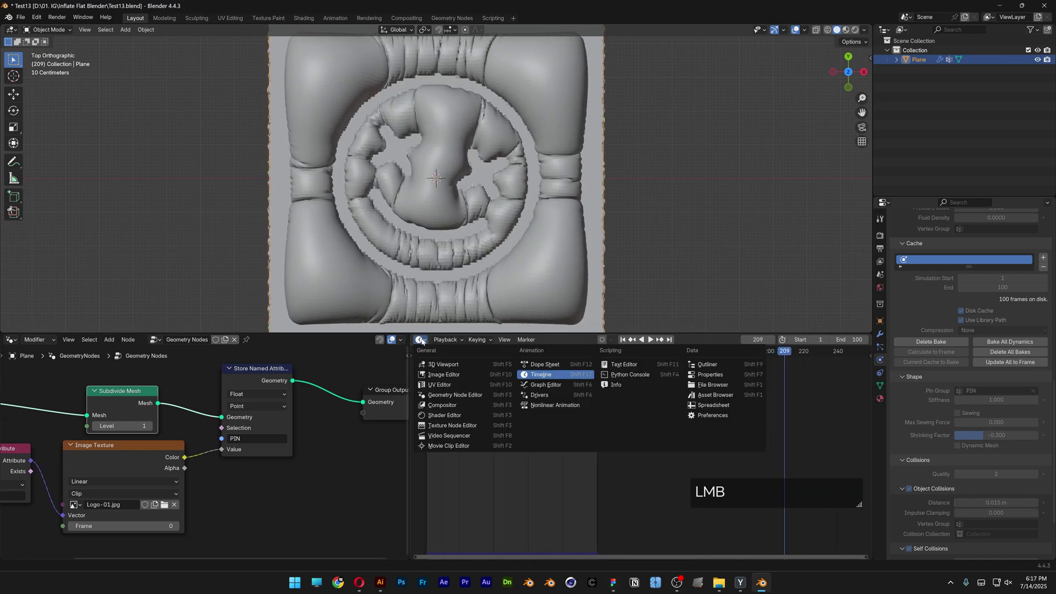
click(451, 416)
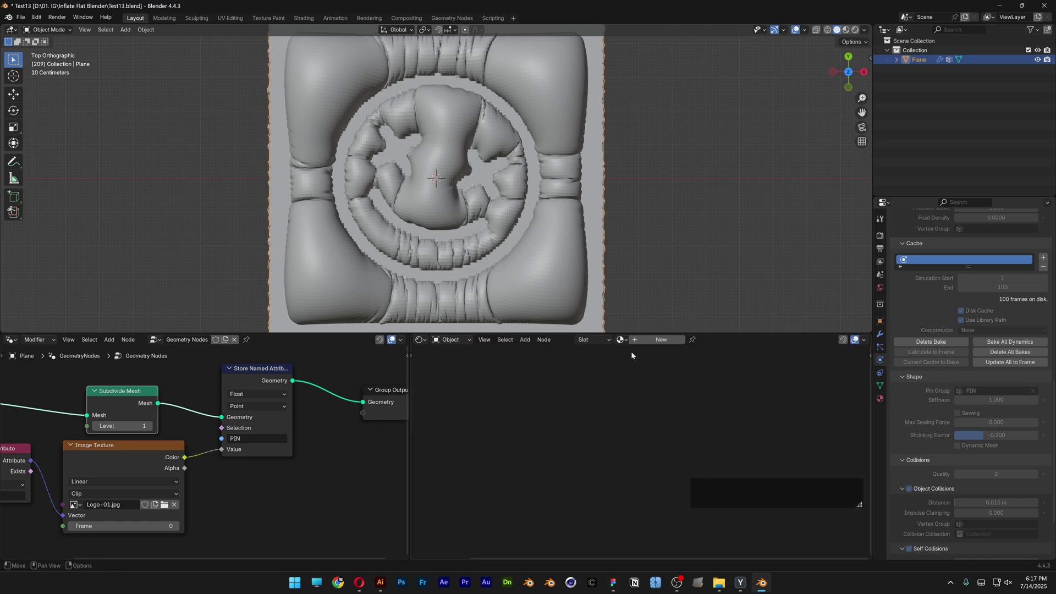
click(654, 341)
- Add an Image Texture node and wire its Color into the Principled BSDF Base Color
key(shift+a)
mouse_move(531, 478)
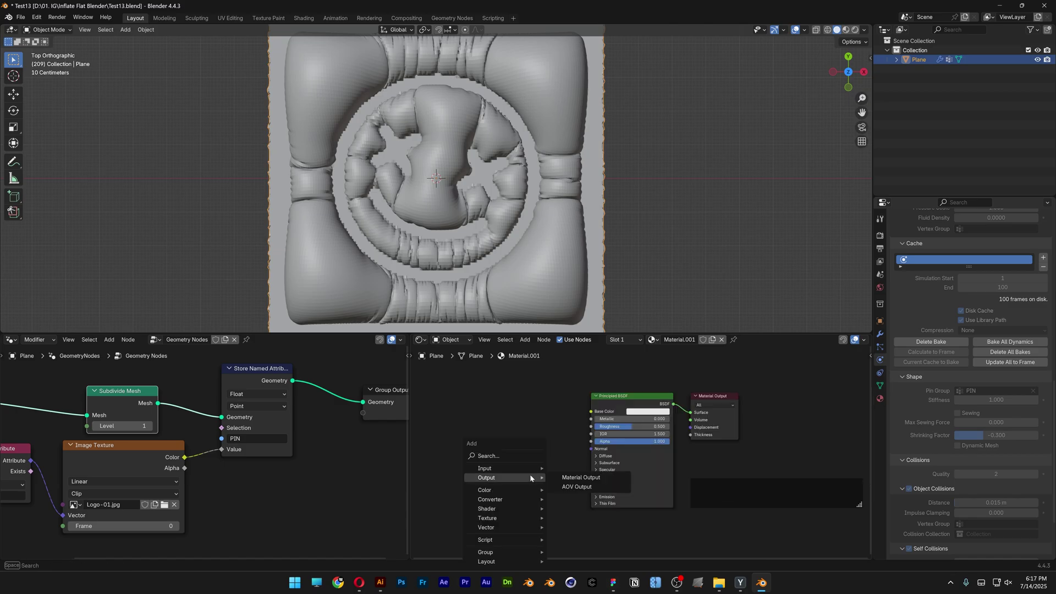
text(image texture)
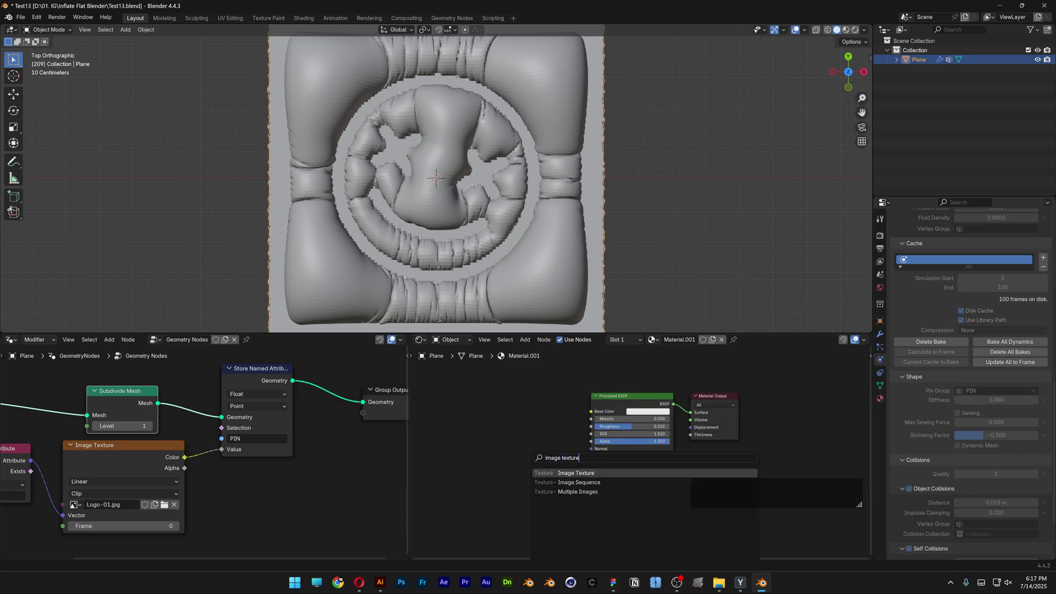
key(Return)
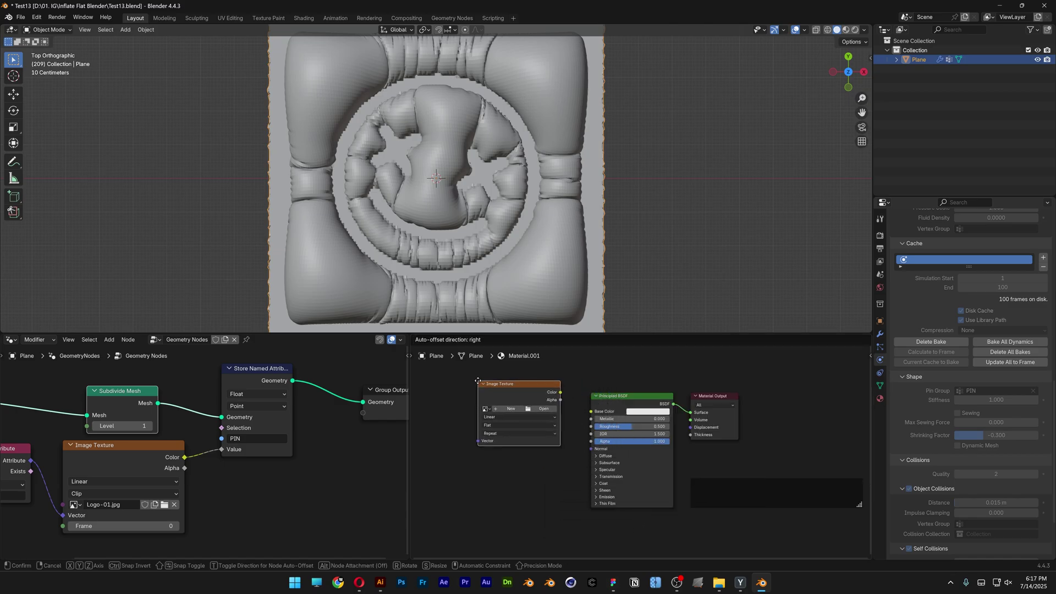
click(495, 418)
scroll(596, 424, up, 2)
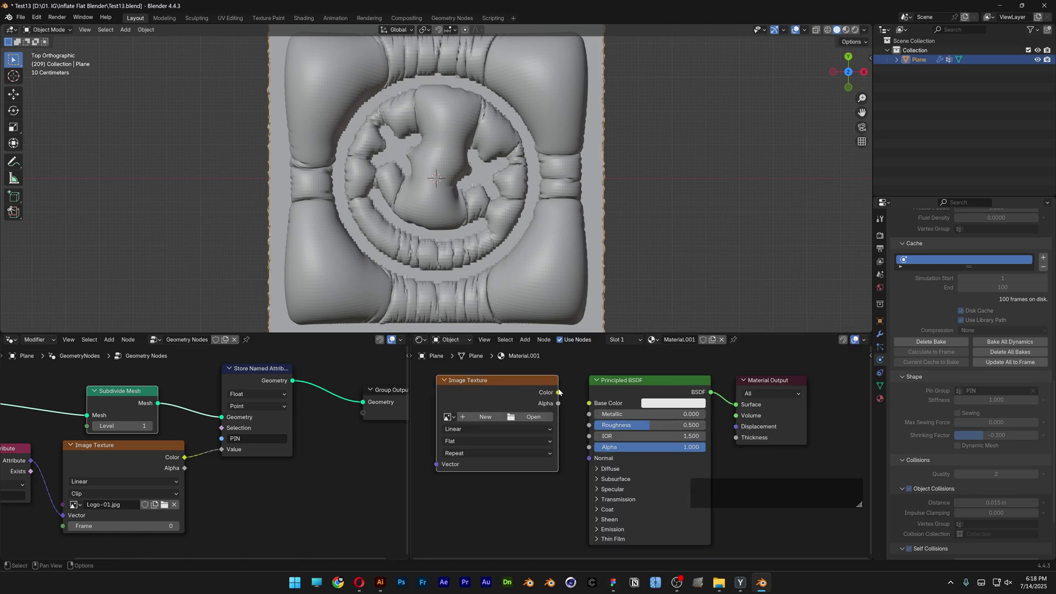
drag(558, 392, 589, 403)
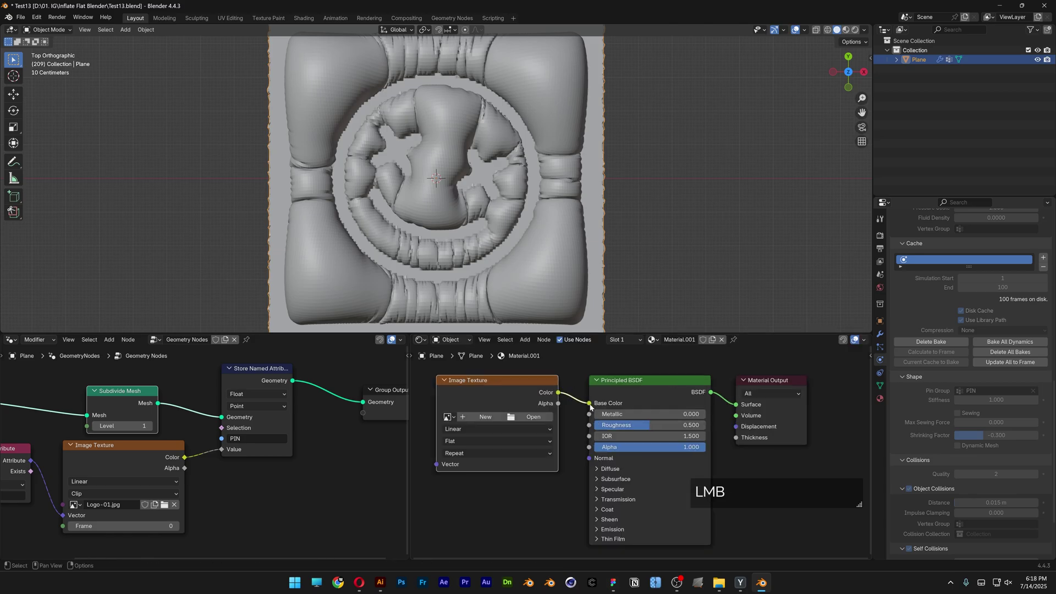
- Shade the plane smooth and load Logo-01.jpg into the Image Texture node
right_click(548, 257)
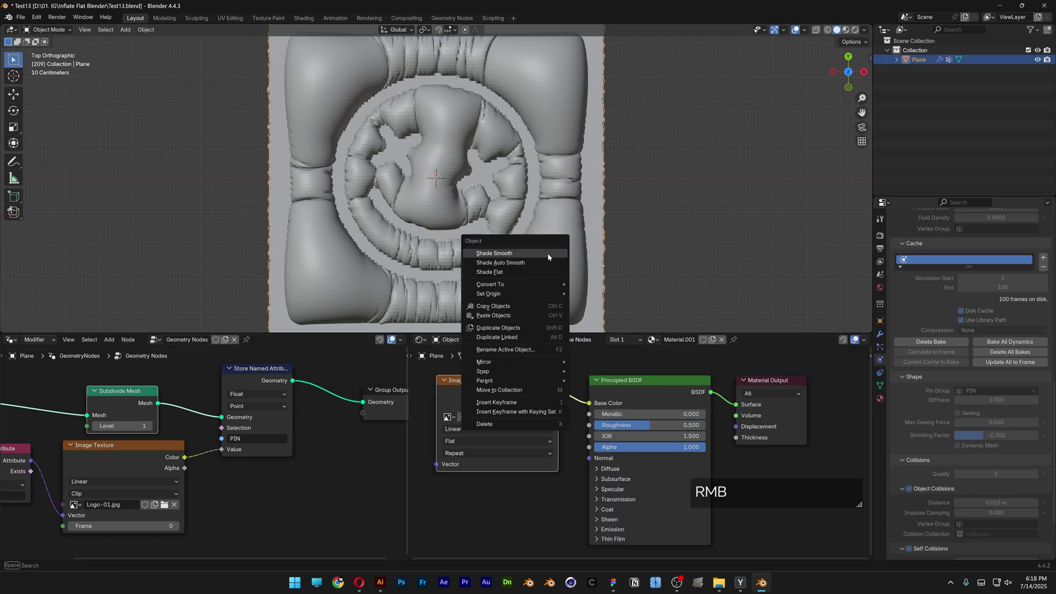
click(489, 254)
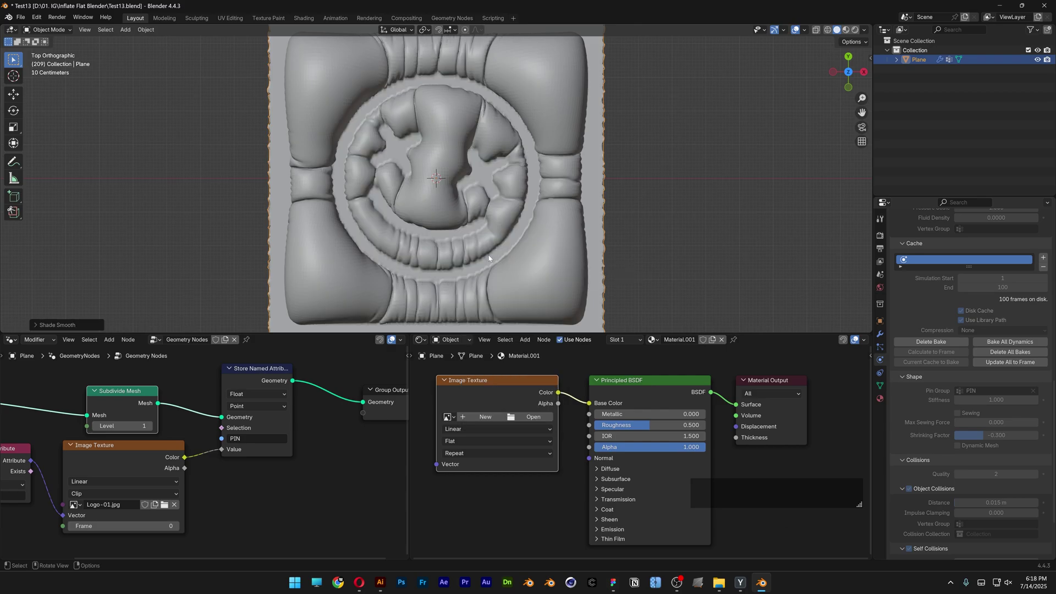
click(527, 421)
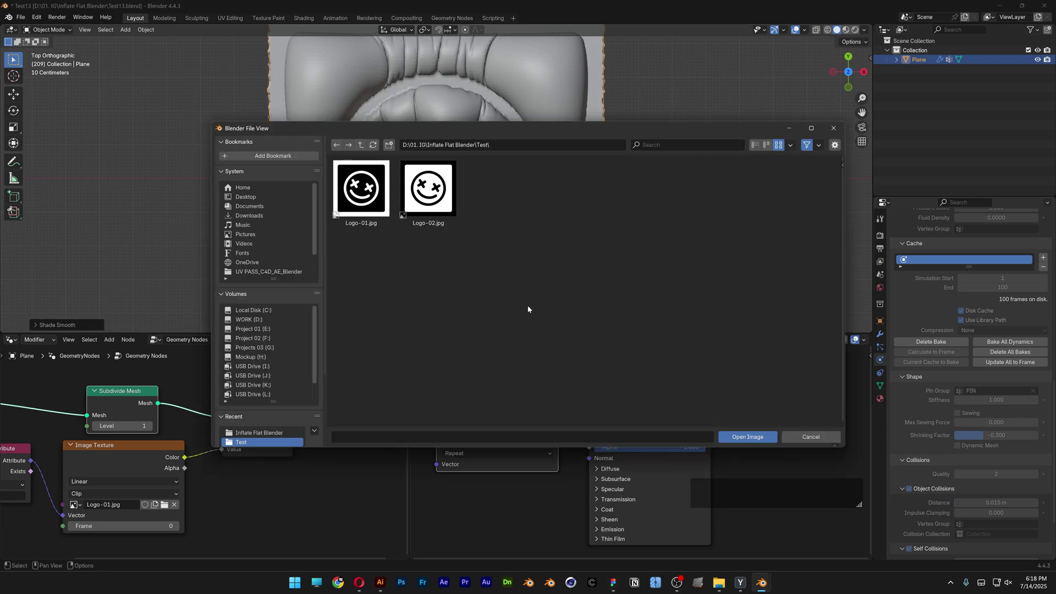
click(373, 189)
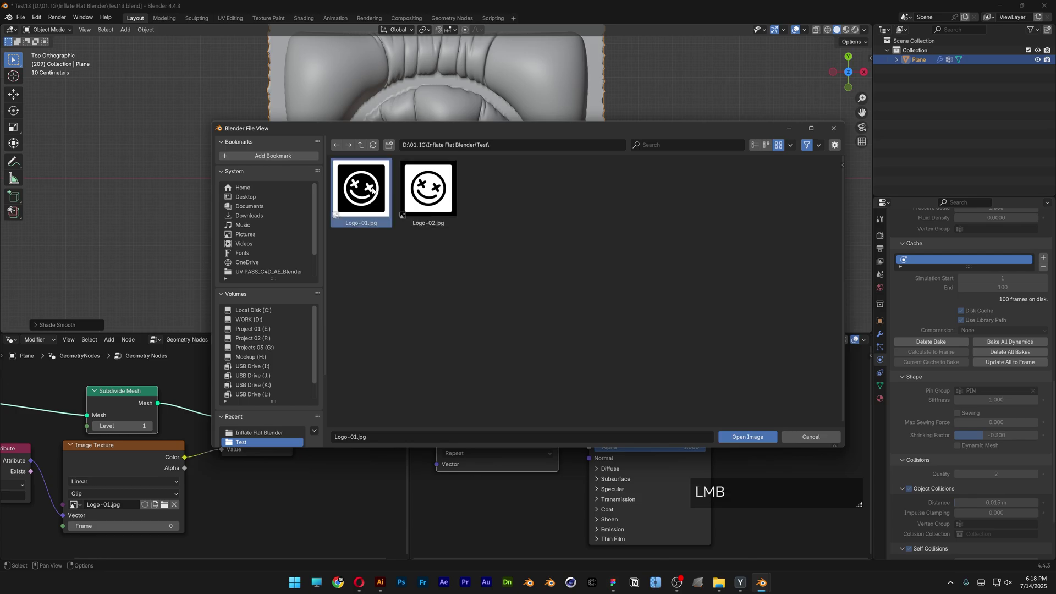
click(738, 438)
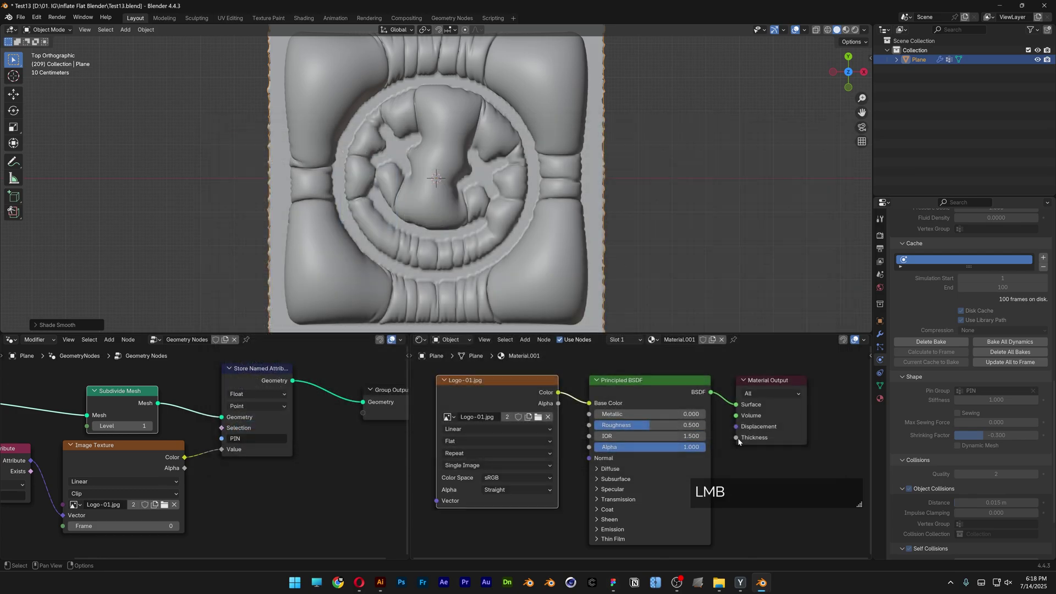
- Switch the viewport to Material Preview and play the inflation animation
click(850, 29)
scroll(620, 182, down, 1)
key(space)
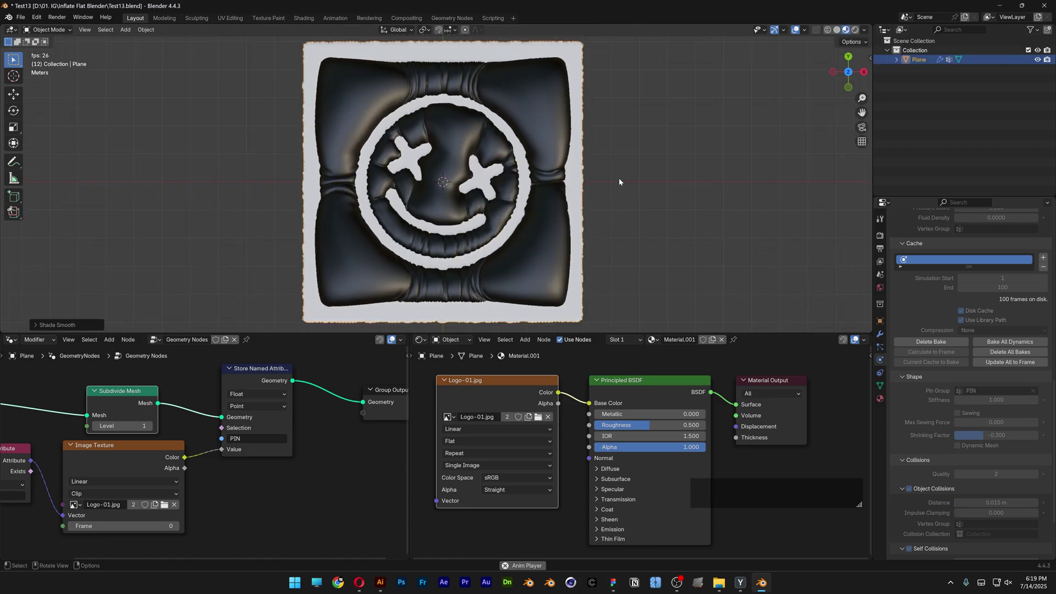